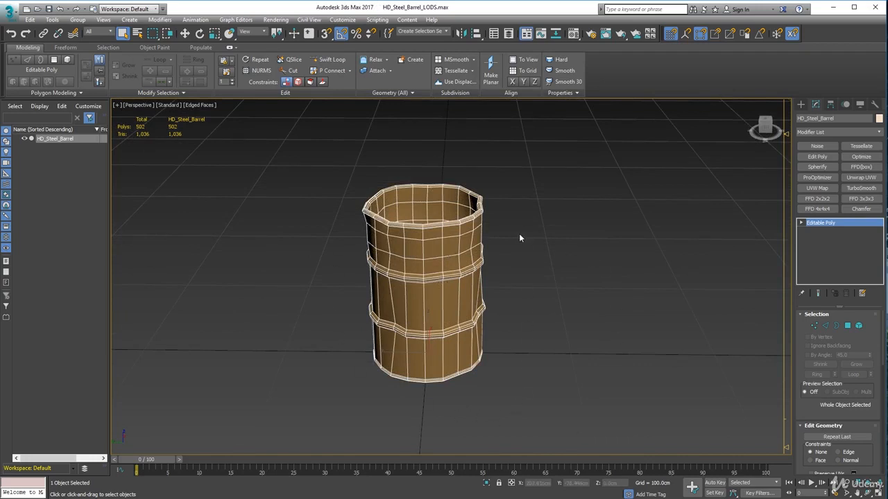
Save the scene as HD_Steel_Barrel_LODS.max in the High_Detail folder, replacing the existing file
click(18, 14)
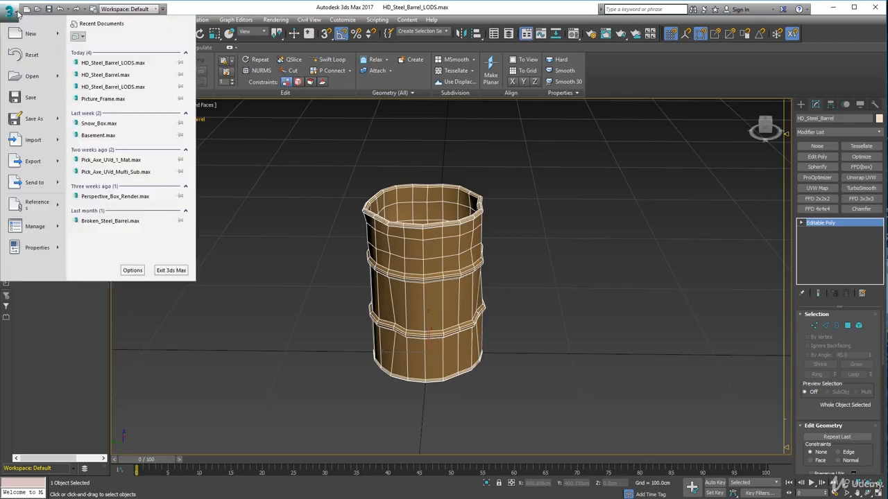
click(39, 118)
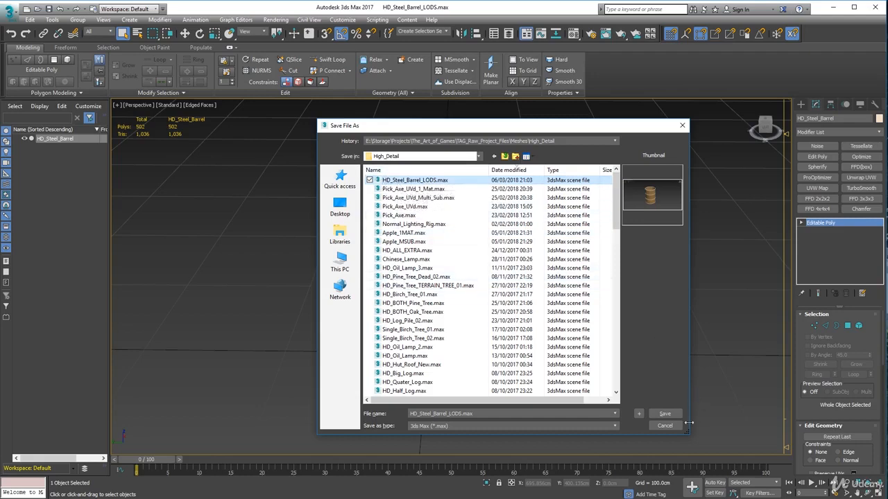
click(664, 414)
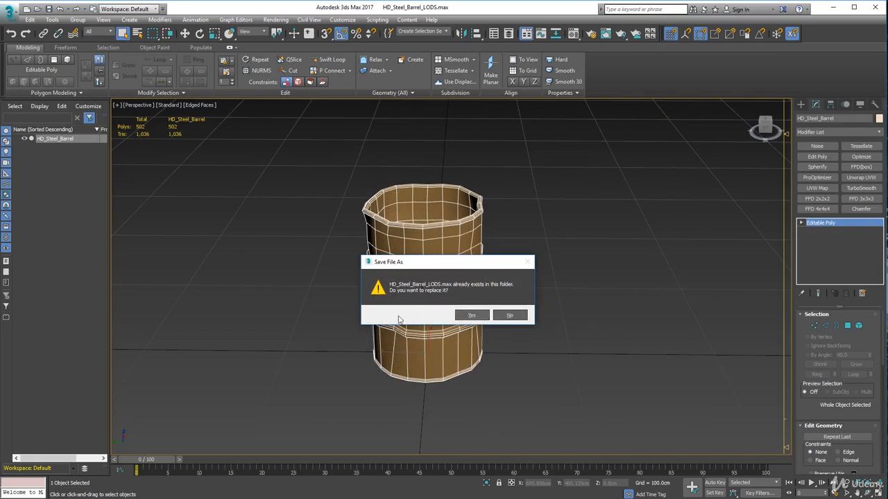
click(479, 318)
Deselect the barrel and turn off Edged Faces in the perspective view
mouse_move(451, 358)
alt+middle_down()
mouse_move(451, 333)
mouse_move(469, 355)
mouse_move(452, 351)
alt+middle_up()
middle_drag(451, 351, 423, 352)
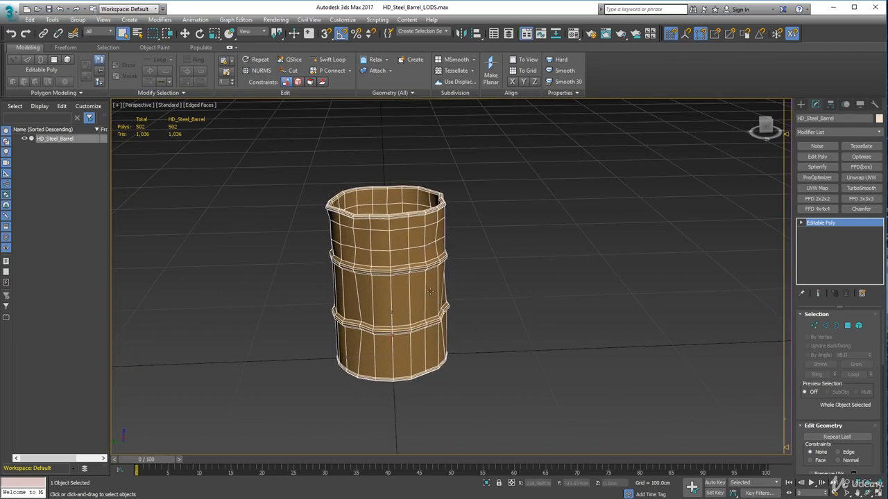
alt+middle_drag(420, 258, 393, 240)
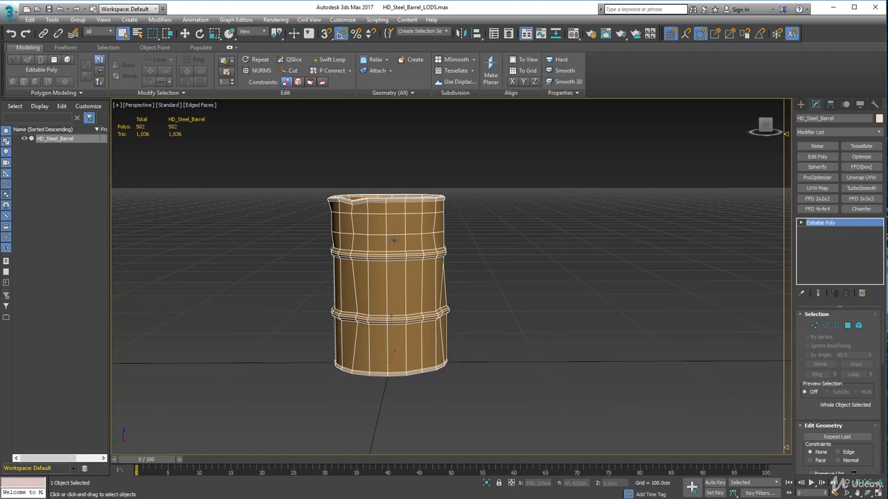
alt+middle_drag(426, 253, 433, 247)
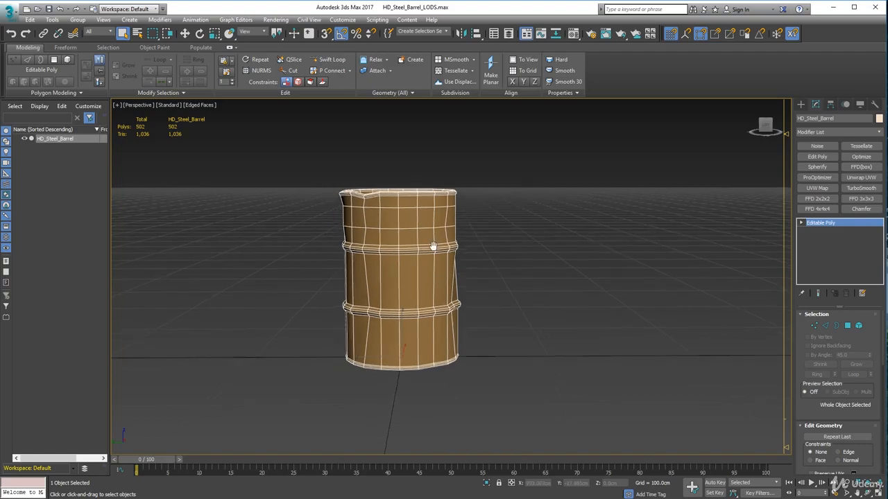
click(209, 125)
click(201, 107)
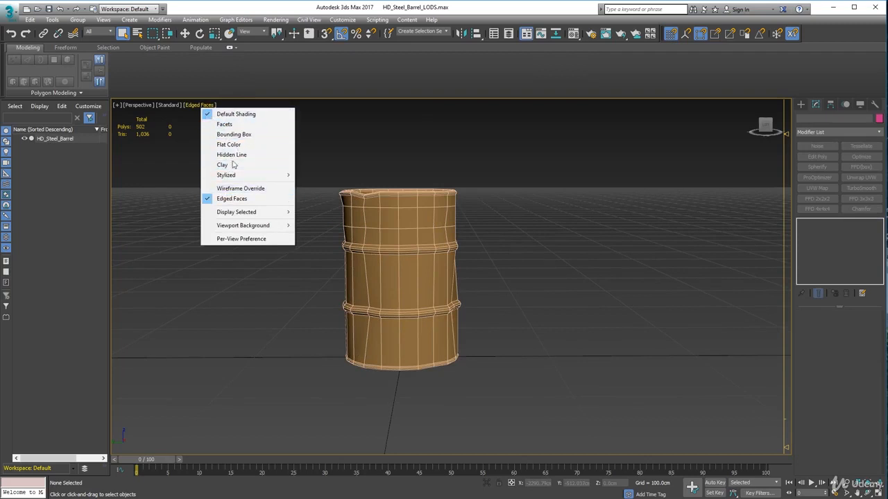
click(232, 198)
Examine the shaded barrel's silhouette from far away, close up, from above and at ground level
middle_drag(460, 284, 418, 271)
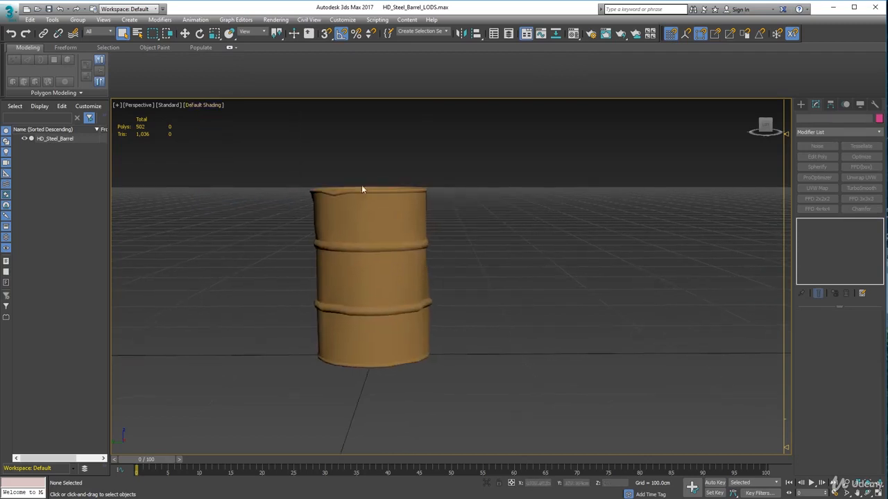
scroll(298, 274, down, 5)
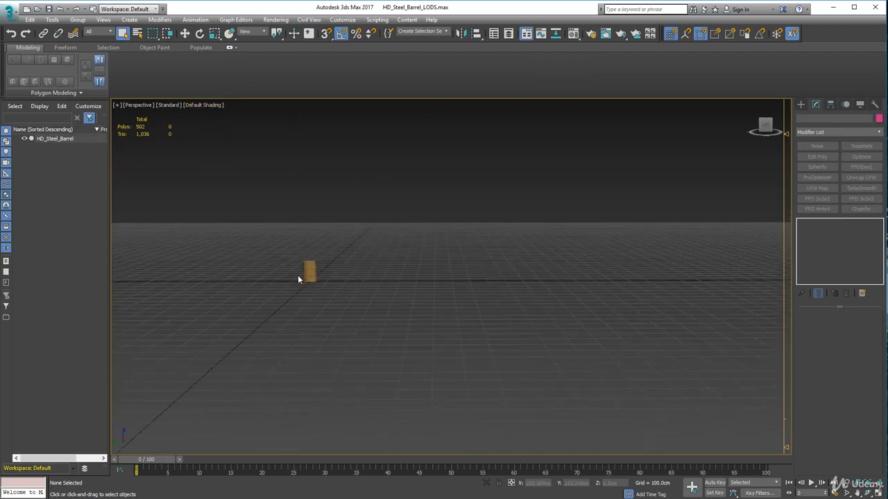
scroll(296, 276, down, 3)
middle_drag(288, 311, 349, 270)
scroll(350, 270, up, 3)
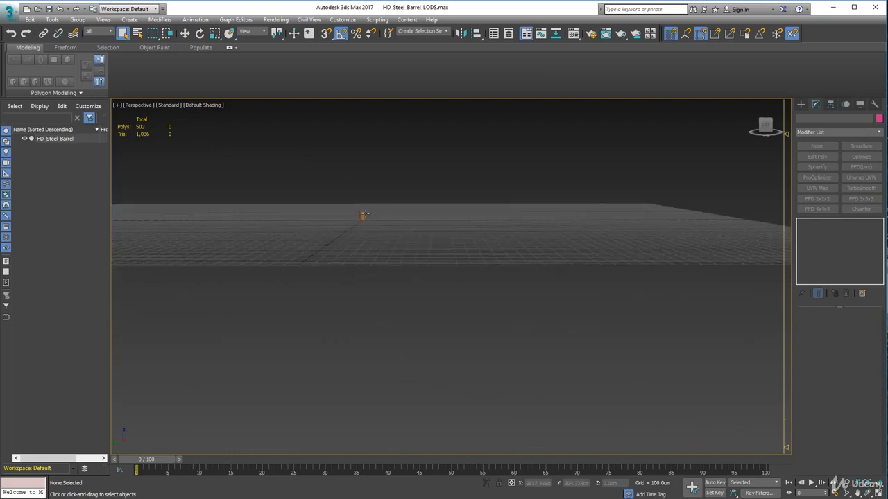
scroll(361, 220, up, 2)
scroll(360, 225, up, 6)
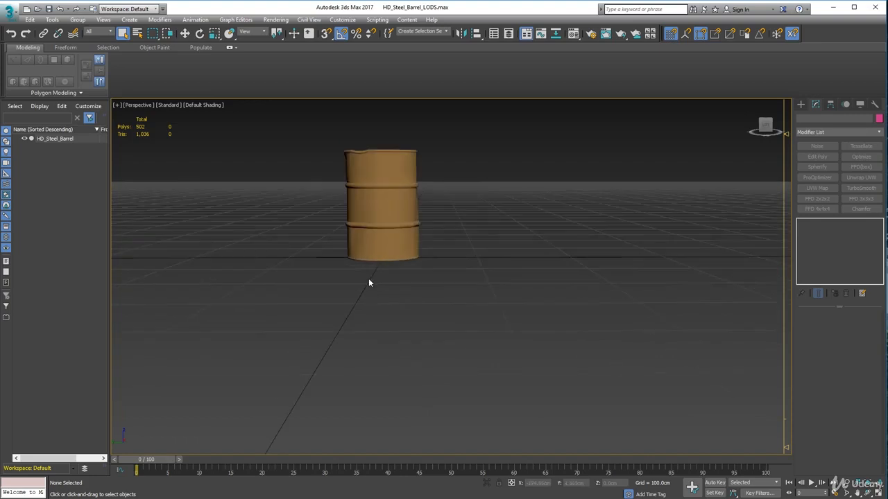
middle_drag(382, 270, 378, 327)
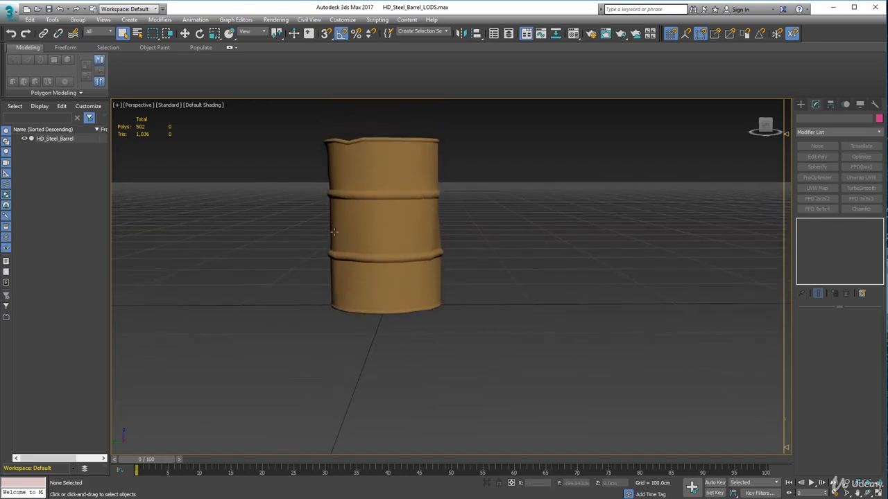
alt+middle_drag(450, 313, 465, 235)
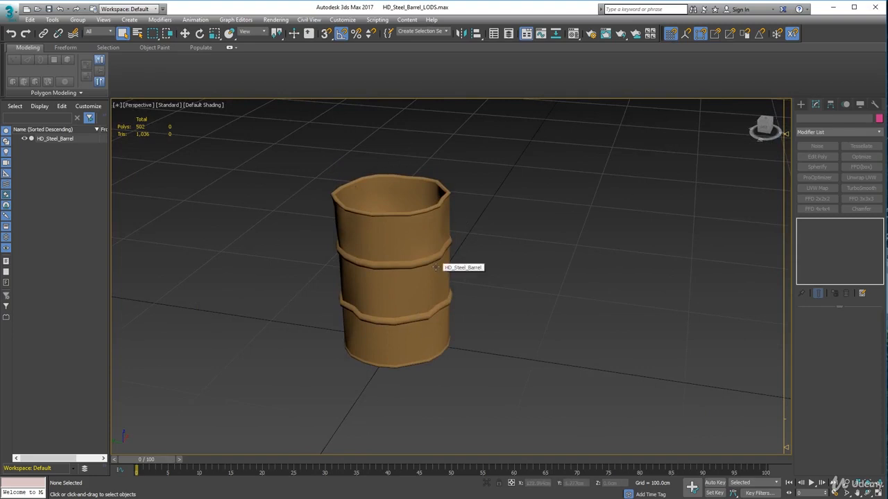
alt+middle_drag(435, 267, 352, 285)
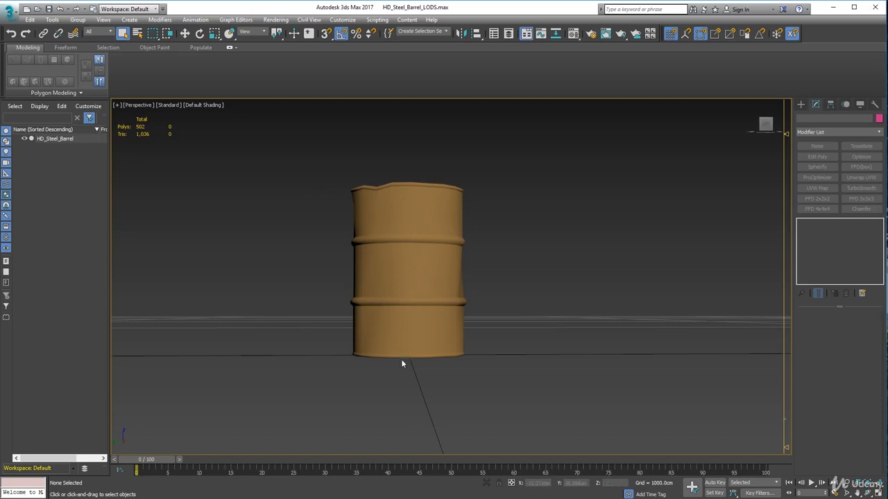
mouse_move(475, 334)
alt+middle_down()
mouse_move(423, 349)
mouse_move(407, 376)
alt+middle_up()
Turn Edged Faces back on and rename the selected barrel HD_Steel_Barrel_LOD0
click(199, 105)
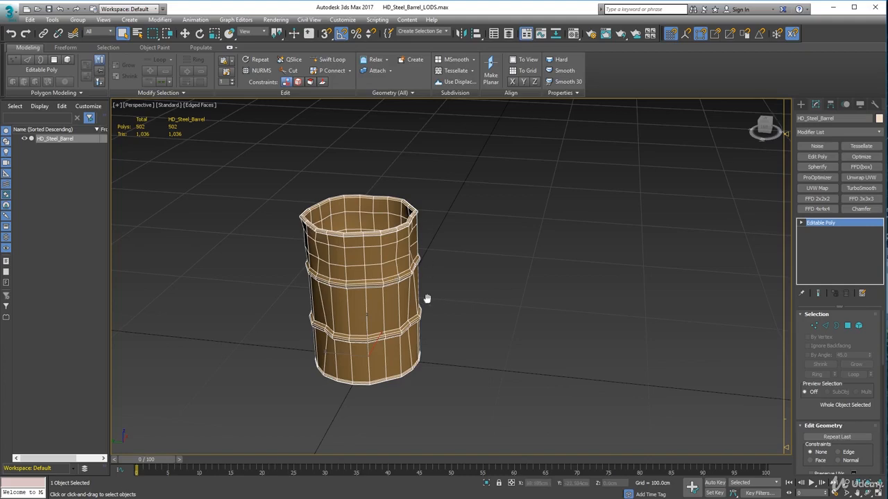
middle_drag(426, 298, 521, 414)
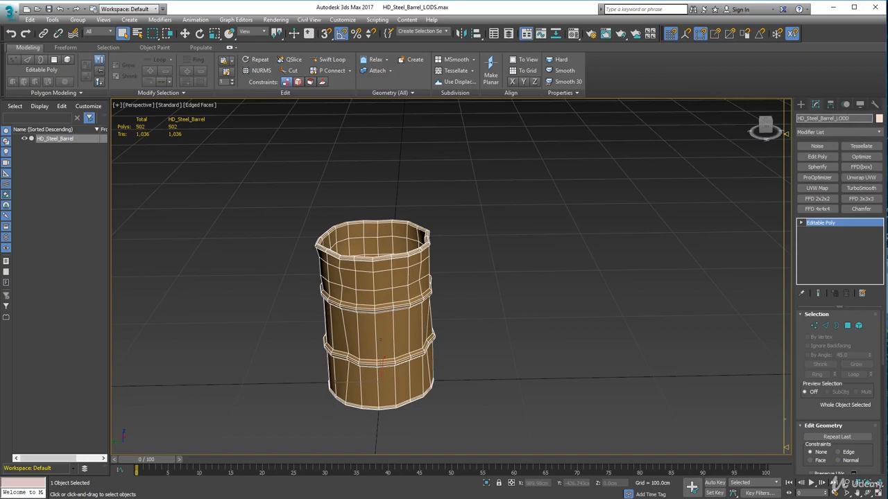
key(Return)
Clone the barrel as a single copy placed beside the original, about 101 cm away along the Y axis
alt+middle_drag(496, 323, 493, 317)
click(184, 33)
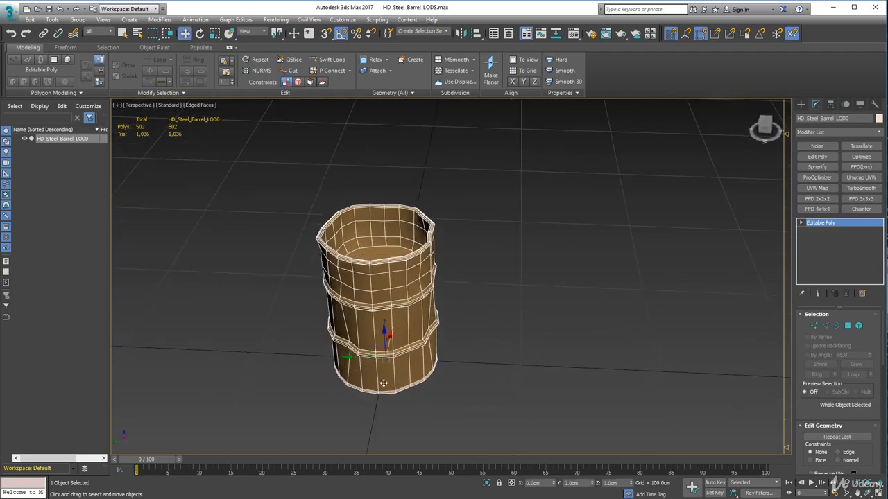
shift+drag(343, 363, 482, 390)
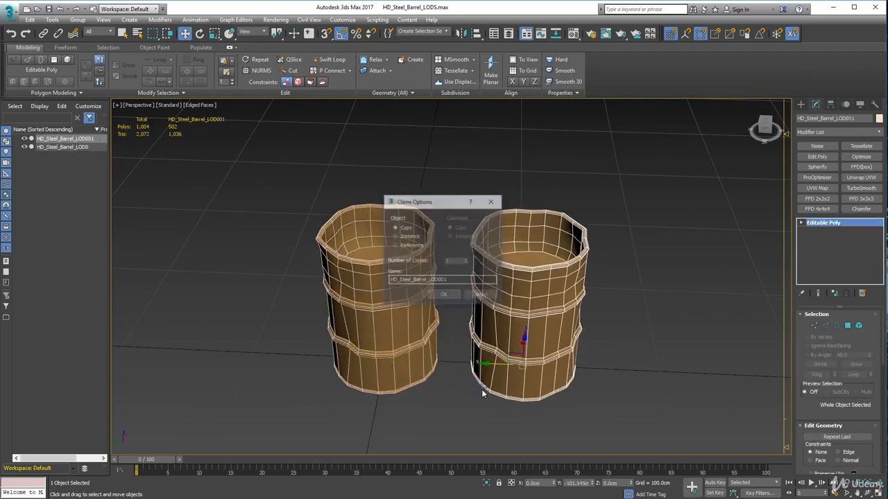
click(444, 299)
Enter edge editing on the copied barrel, turn on Preserve UVs and clear the edge selection
mouse_move(508, 342)
middle_down()
mouse_move(417, 330)
mouse_move(422, 314)
middle_up()
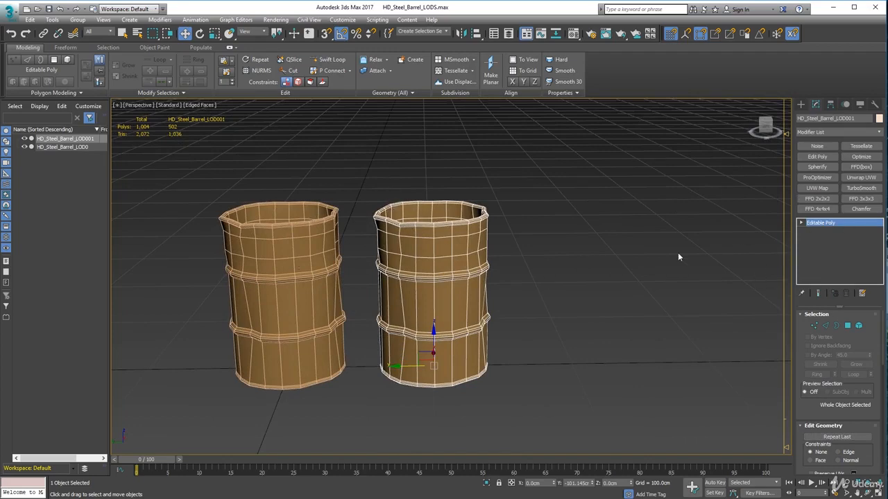
middle_drag(598, 246, 475, 251)
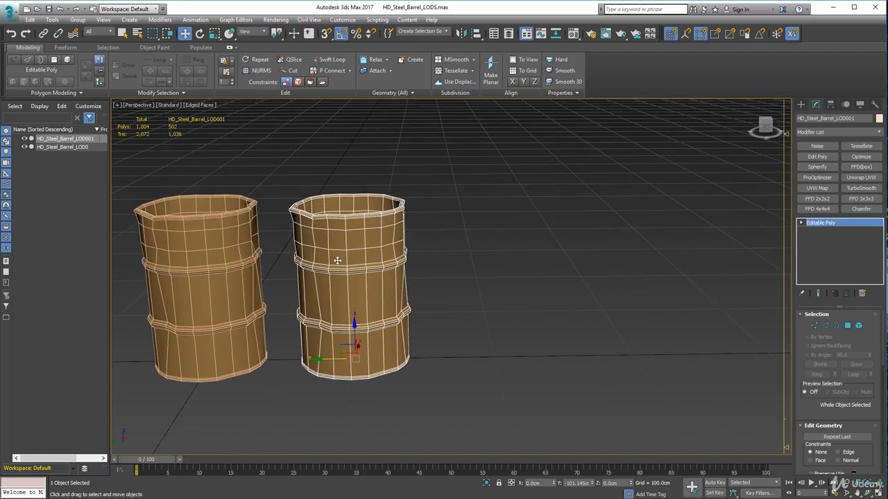
scroll(344, 238, up, 6)
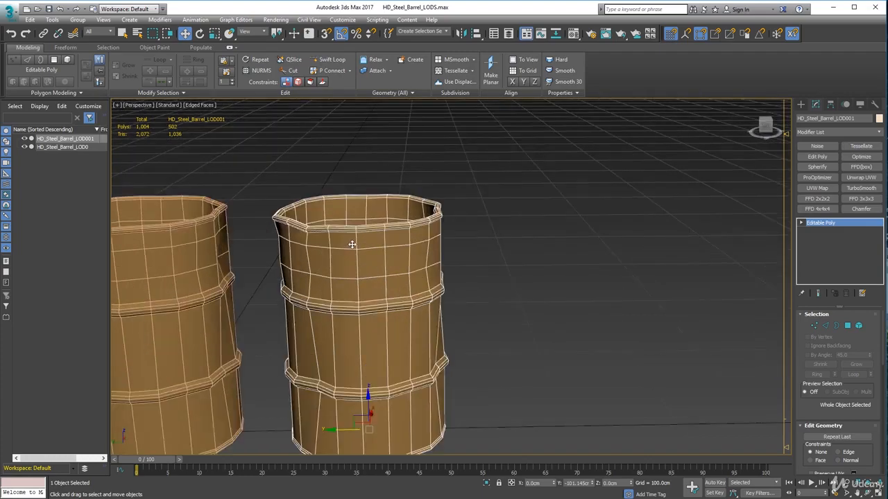
mouse_move(371, 278)
alt+middle_down()
mouse_move(370, 288)
mouse_move(371, 259)
mouse_move(370, 267)
alt+middle_up()
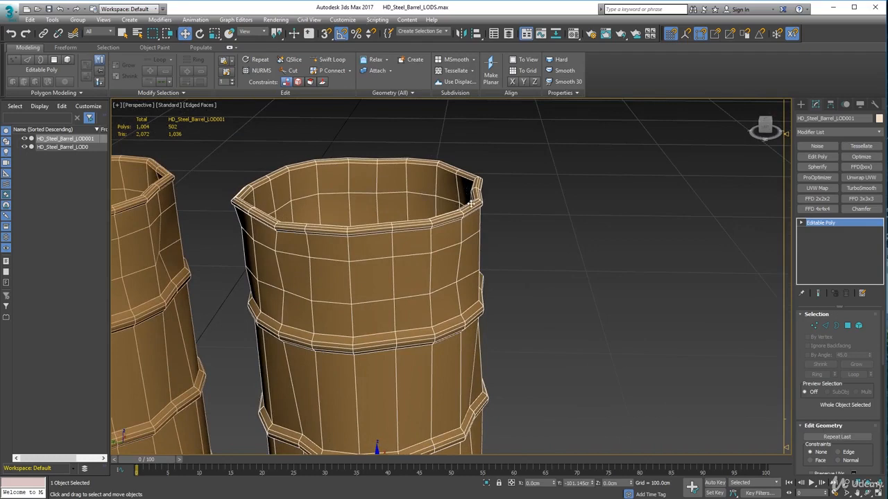
middle_drag(470, 203, 417, 205)
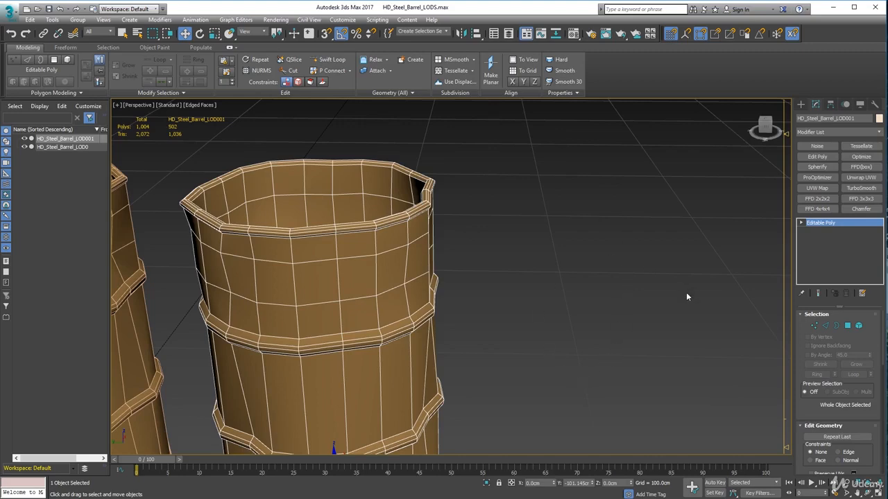
middle_drag(369, 251, 396, 244)
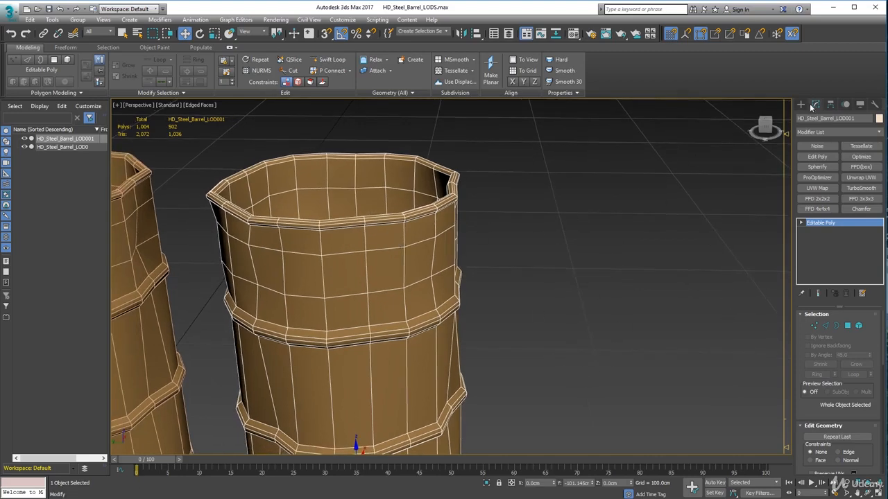
click(826, 327)
scroll(823, 369, down, 3)
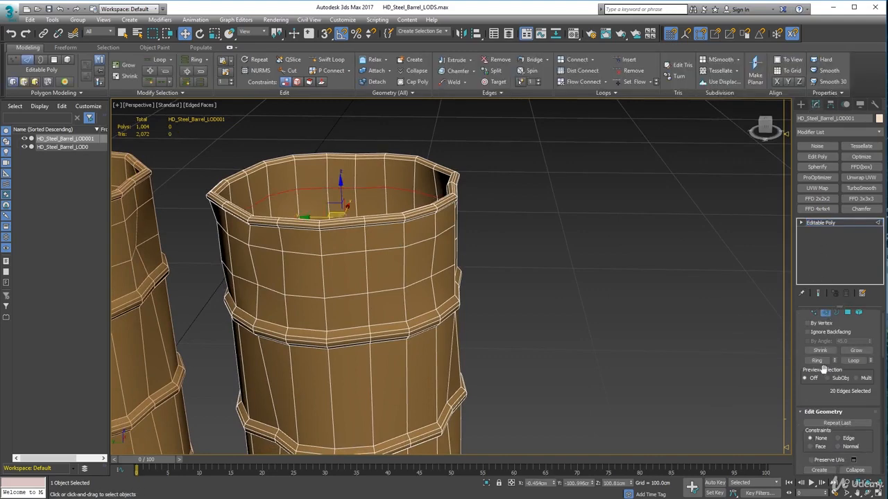
scroll(823, 372, down, 2)
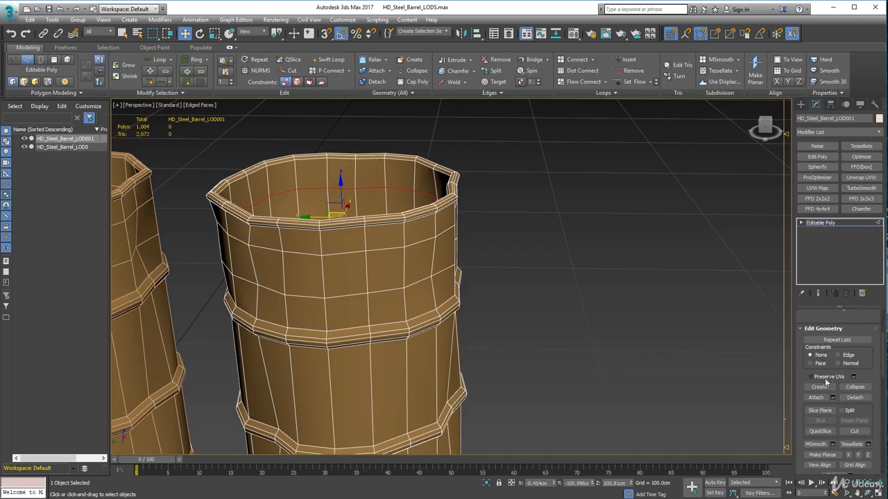
click(811, 377)
click(661, 300)
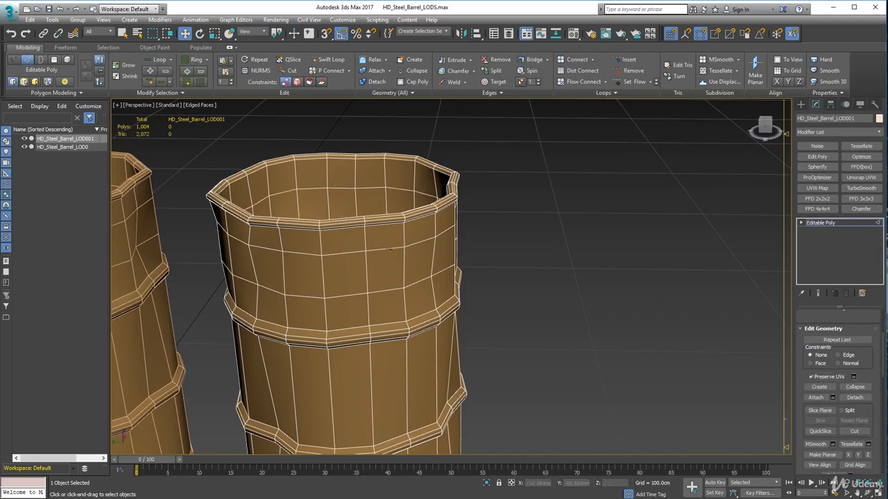
Remove the two horizontal edge loops with their vertices from the copy's outer wall between the top rim and upper rib
mouse_move(416, 348)
alt+middle_down()
mouse_move(418, 324)
mouse_move(419, 351)
alt+middle_up()
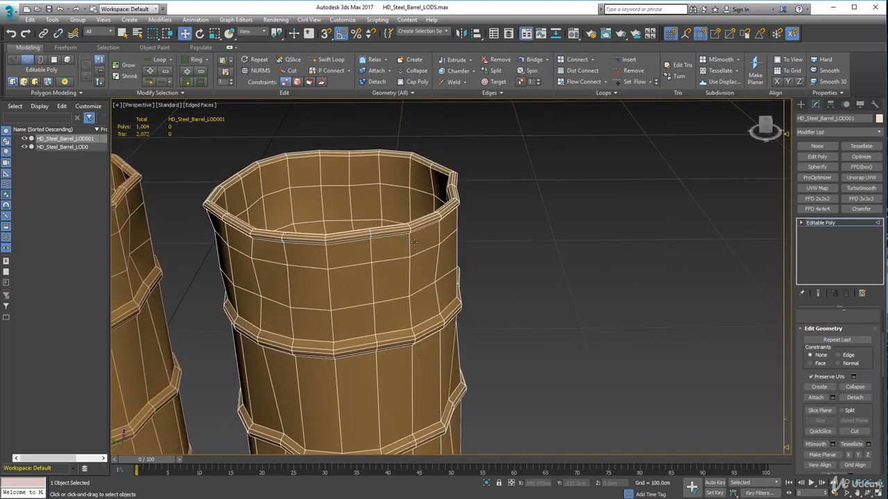
scroll(319, 280, down, 8)
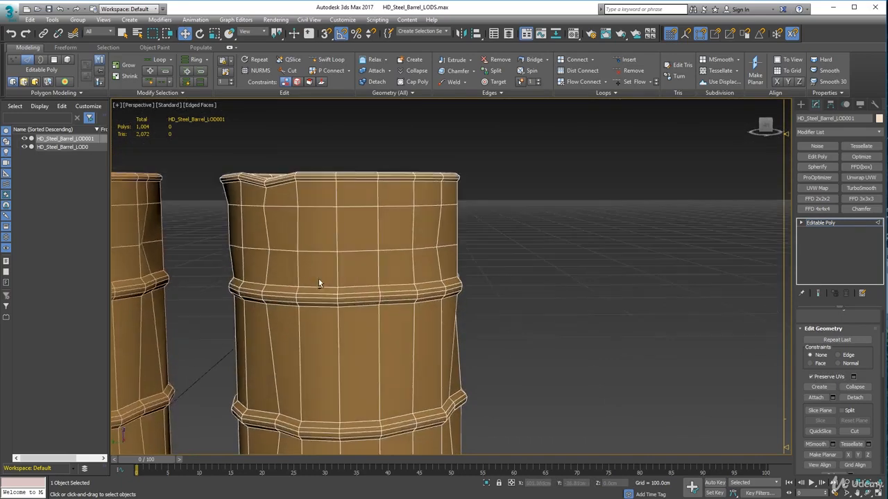
scroll(319, 291, up, 10)
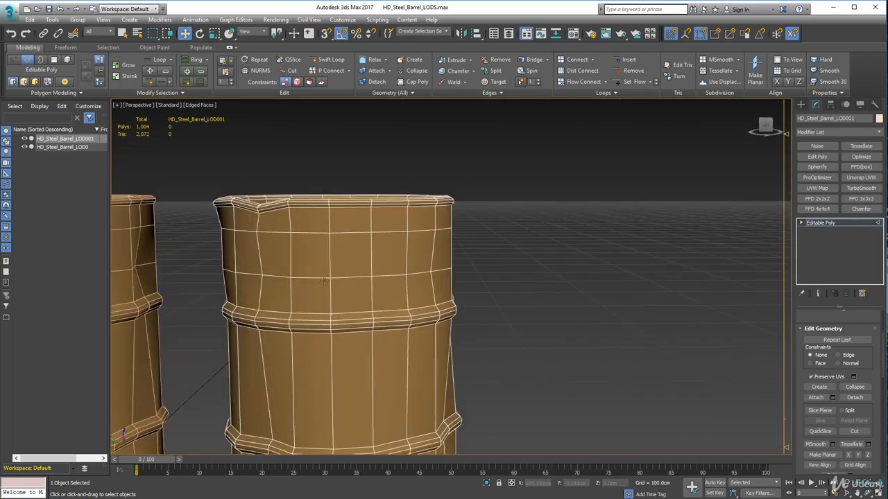
double_click(315, 233)
key(ctrl+BackSpace)
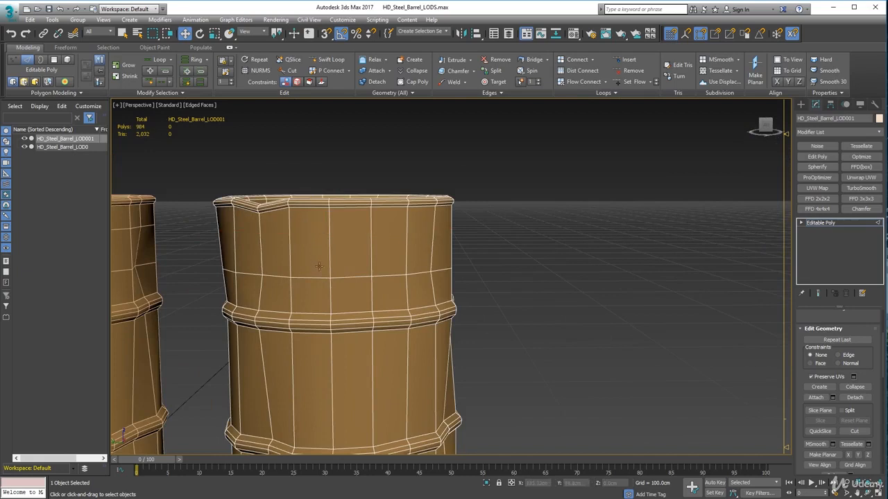
double_click(321, 277)
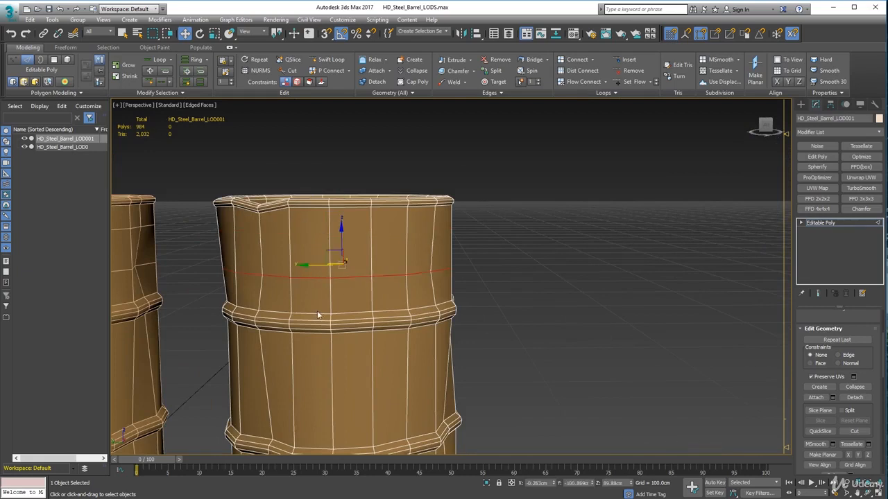
click(512, 314)
double_click(301, 278)
alt+middle_drag(409, 350, 312, 236)
key(ctrl+BackSpace)
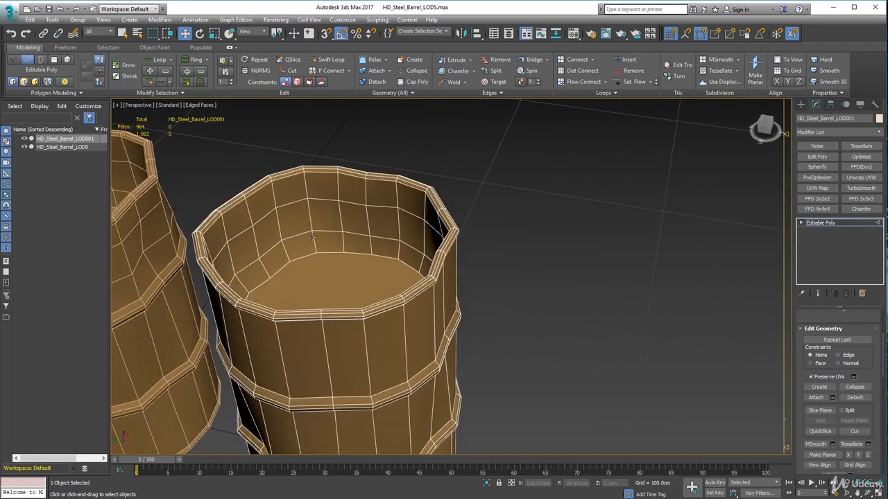
Remove the upper horizontal edge loop and its vertices from the copied barrel's inner wall
double_click(294, 203)
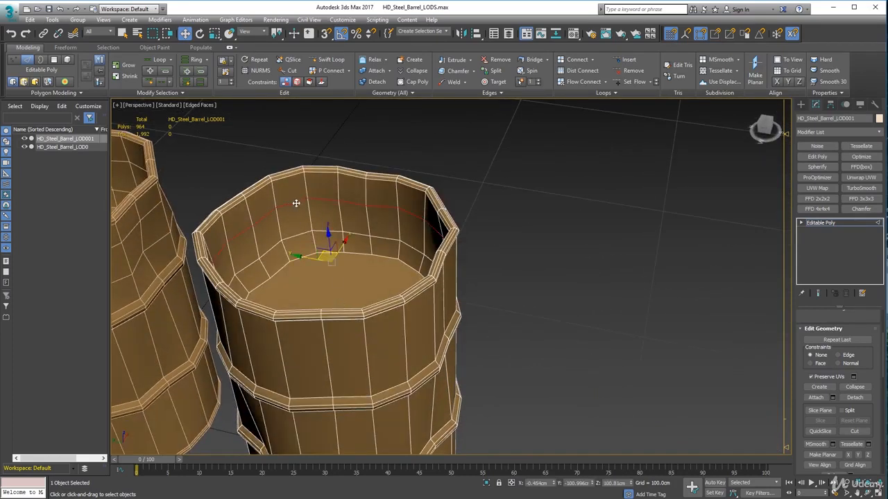
key(ctrl+BackSpace)
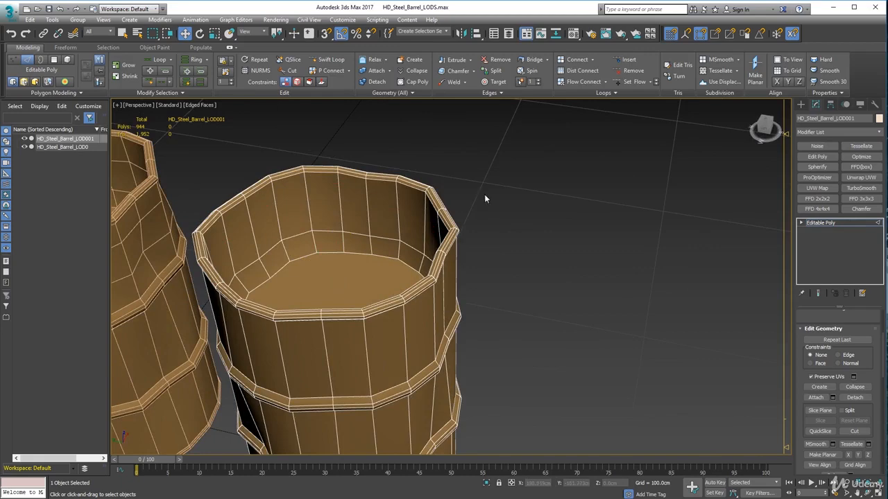
Remove the remaining lower horizontal edge loop and its vertices from the copied barrel's inner wall
double_click(294, 236)
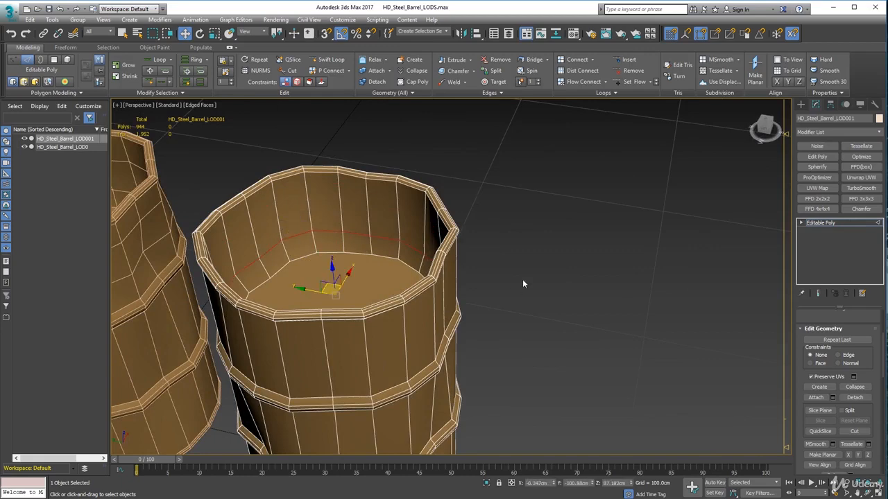
key(ctrl+BackSpace)
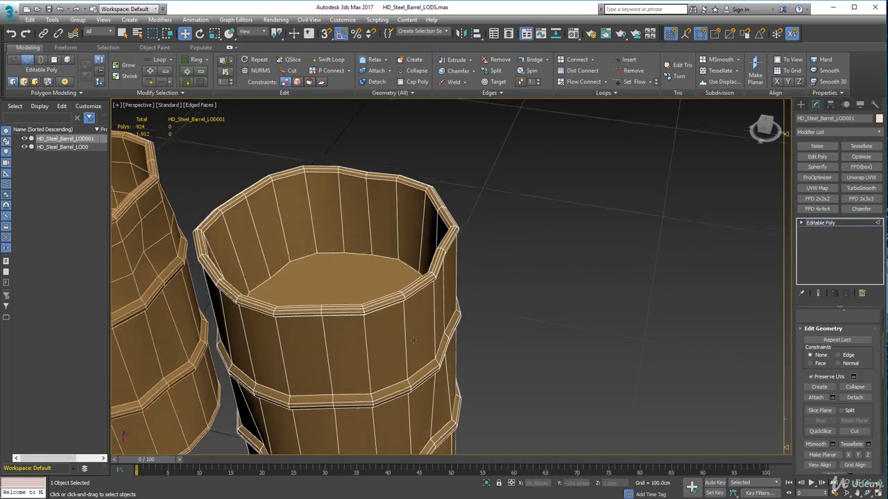
alt+middle_drag(413, 339, 446, 287)
scroll(444, 289, down, 5)
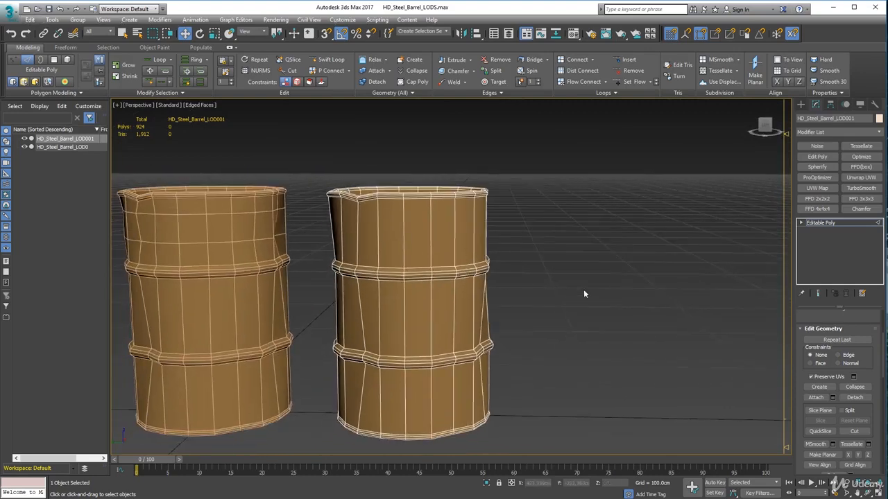
Leave edge editing and select the original and the copied barrel in turn to compare their polygon and triangle counts
scroll(832, 329, up, 3)
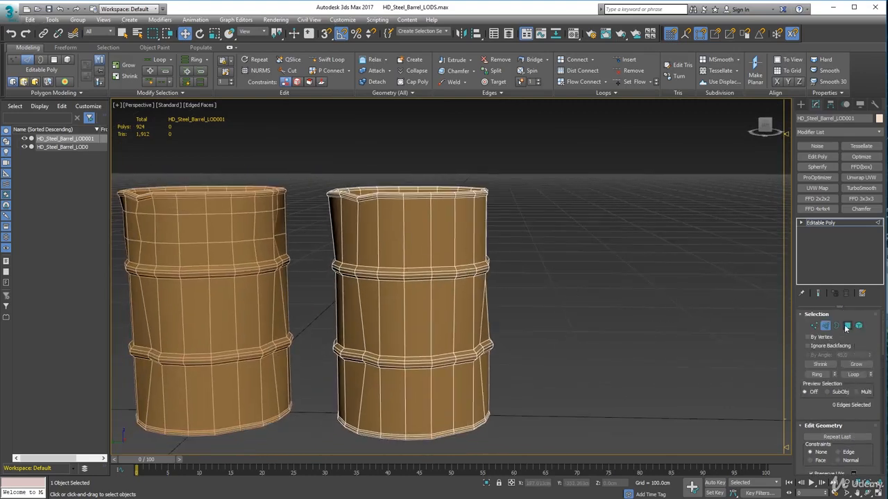
click(827, 324)
click(312, 202)
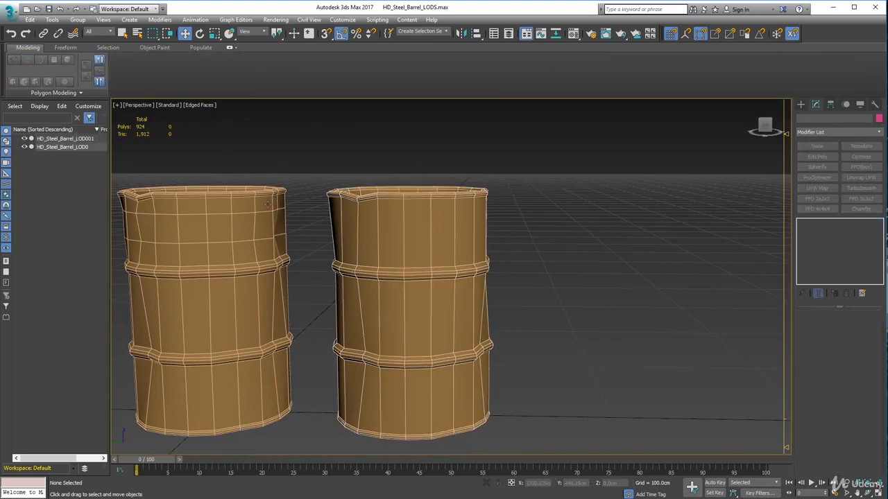
click(239, 210)
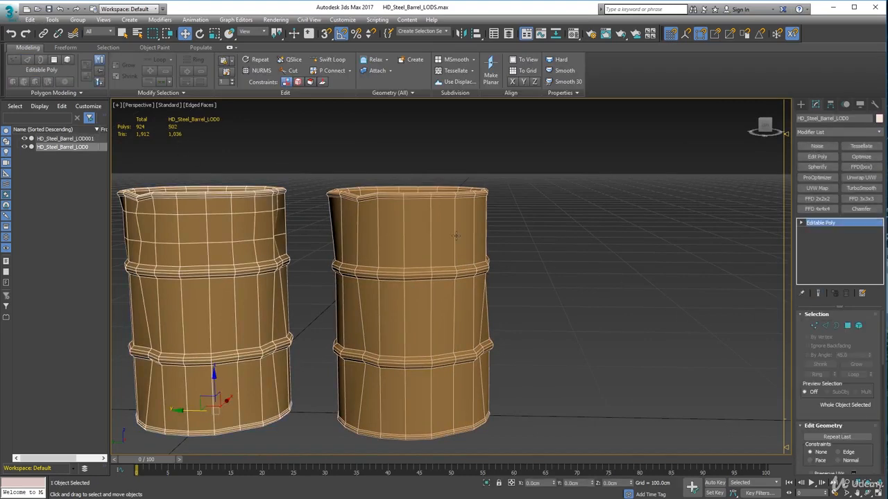
click(436, 222)
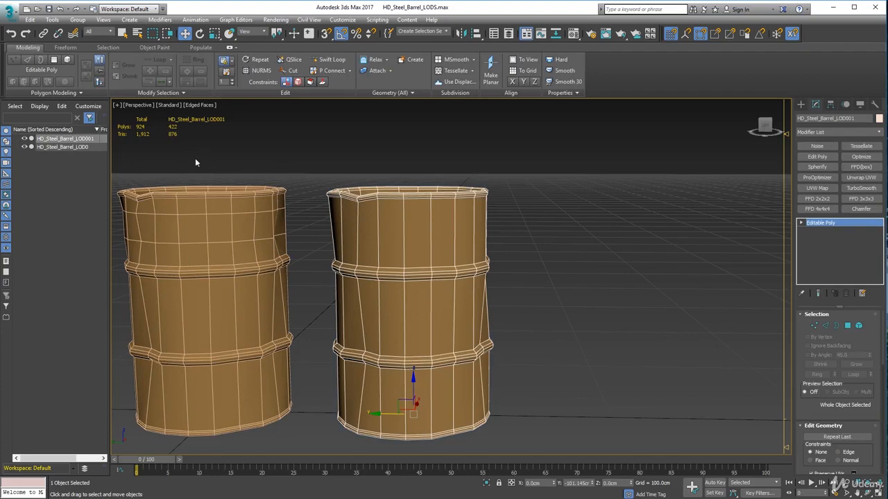
Remove the edge loop with its vertices along the inner side of the copied barrel's top rim and leave edge editing
middle_drag(369, 243, 339, 280)
scroll(333, 255, up, 3)
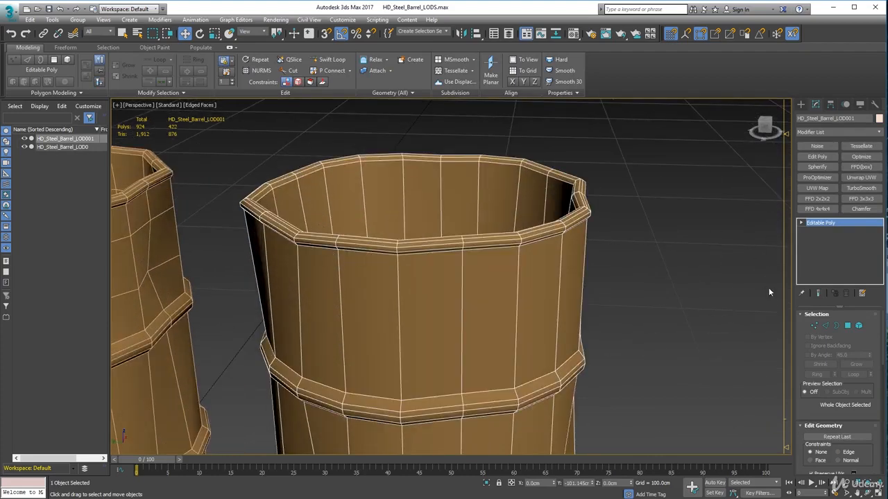
click(825, 326)
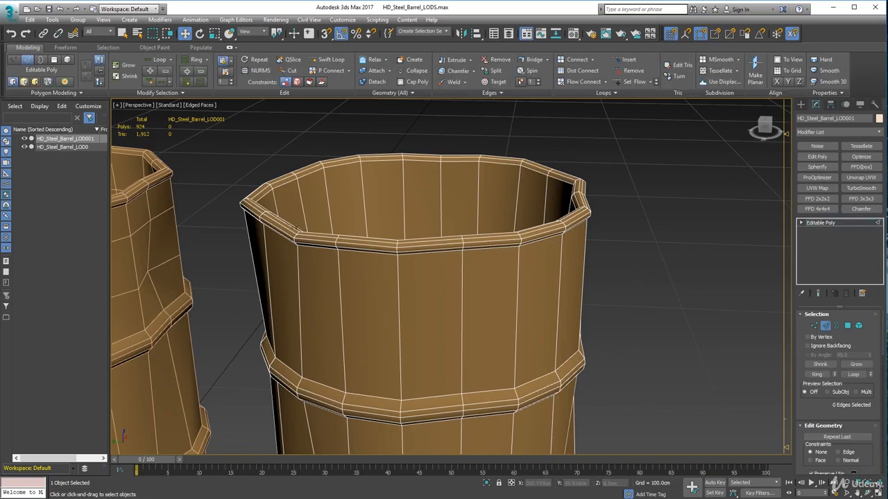
alt+middle_drag(298, 229, 268, 205)
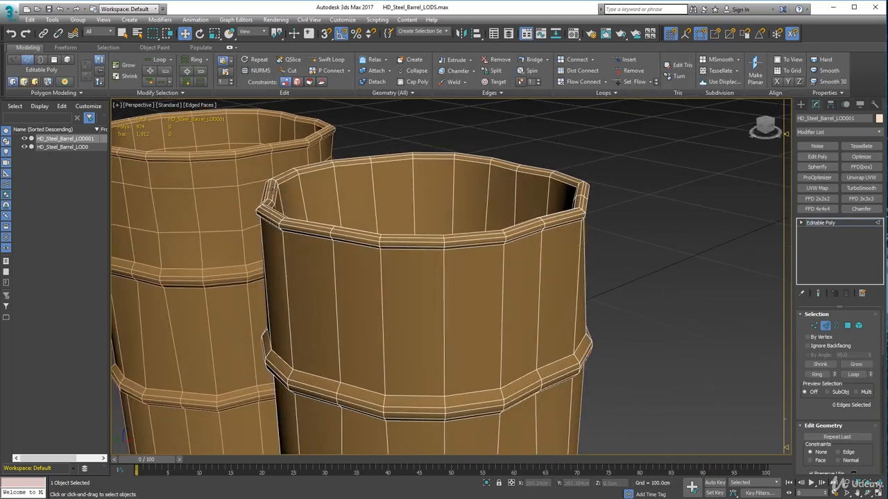
double_click(294, 201)
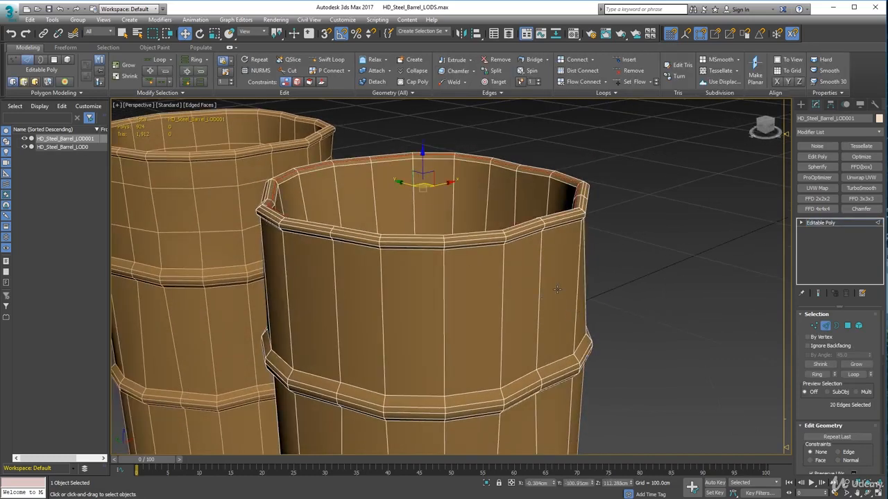
key(ctrl+BackSpace)
alt+middle_drag(320, 346, 365, 359)
click(825, 325)
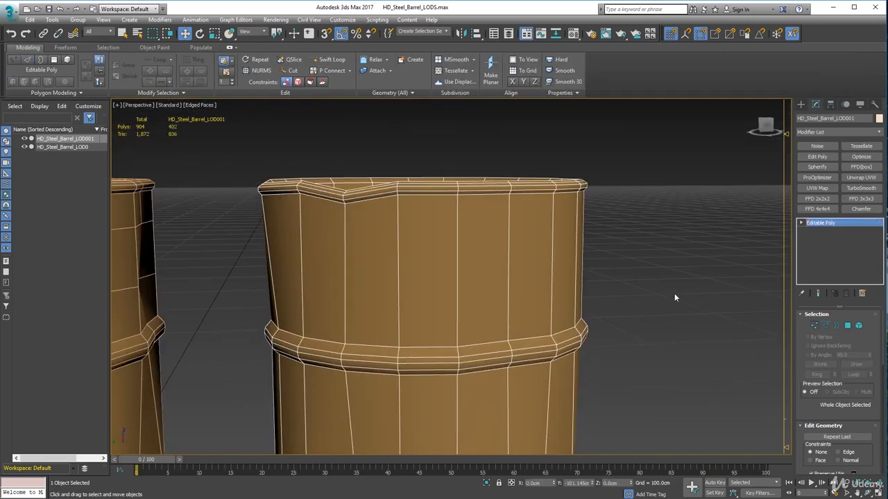
Recheck the triangle count of the original barrel against that of the reduced copy
scroll(235, 235, down, 5)
middle_drag(236, 236, 299, 218)
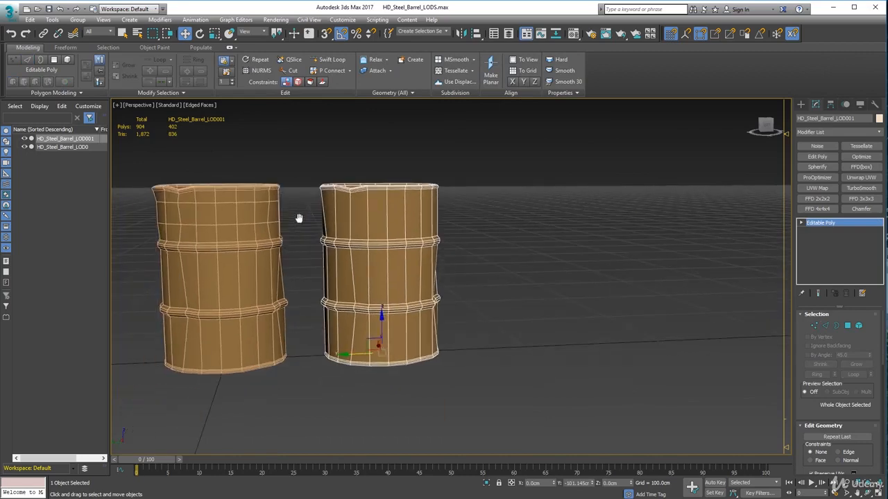
click(288, 169)
click(238, 225)
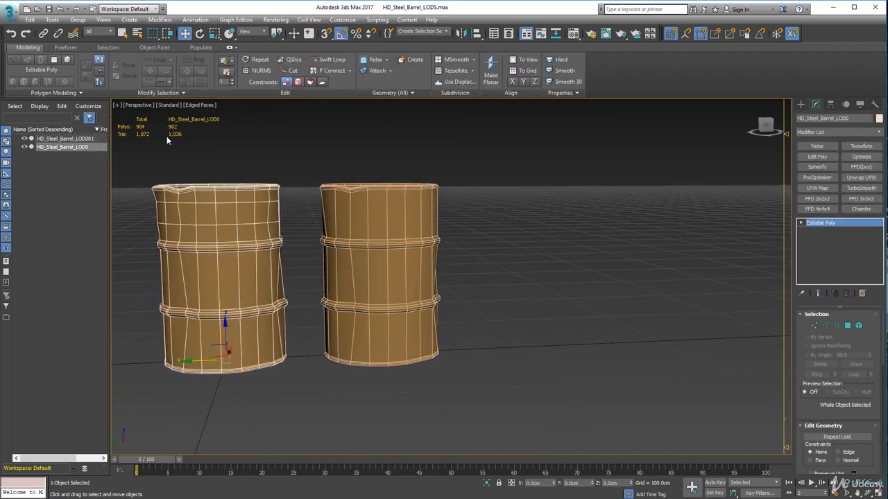
click(370, 203)
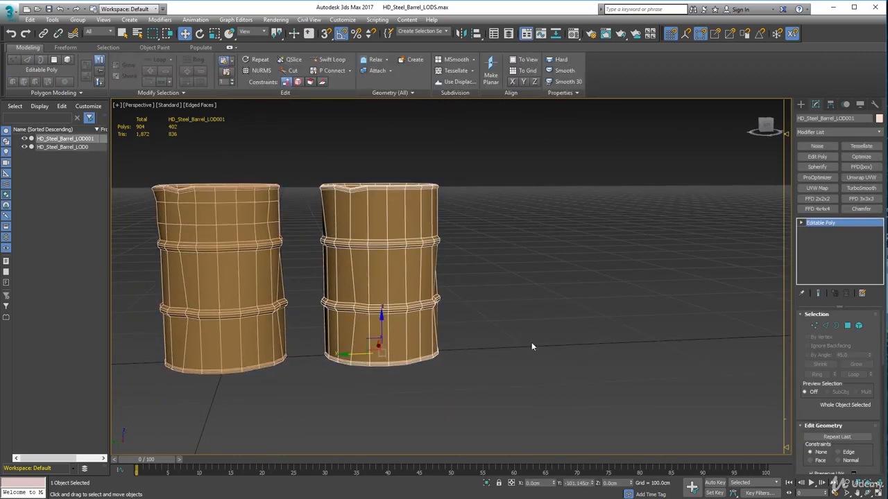
Turn off Edged Faces and compare the shaded shapes of both barrels from far away and close up
middle_drag(496, 335, 406, 307)
scroll(476, 332, down, 5)
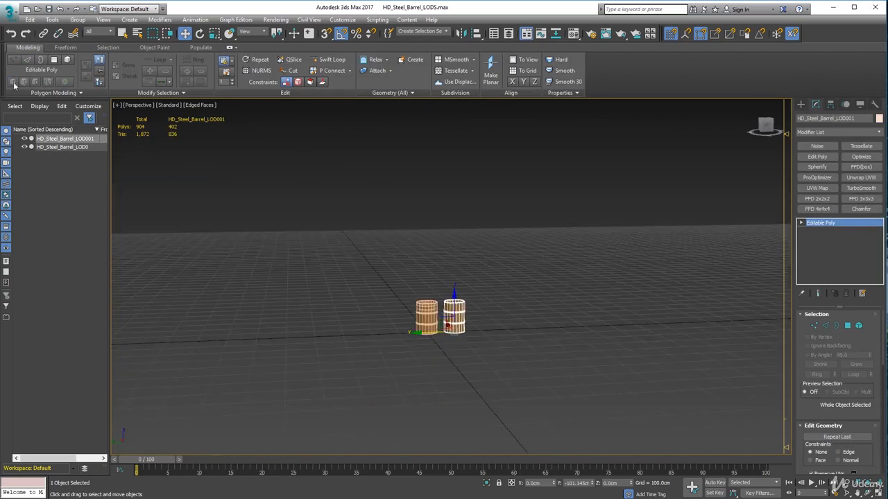
click(203, 109)
click(200, 105)
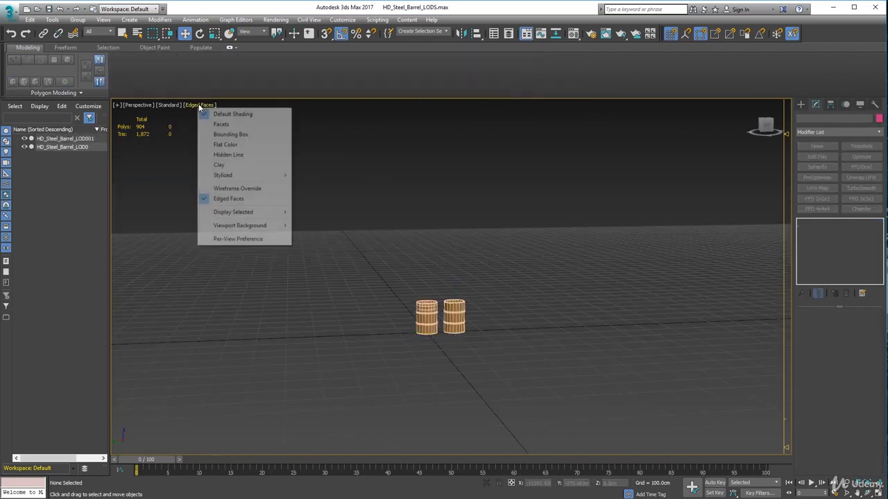
click(211, 200)
middle_drag(323, 295, 313, 269)
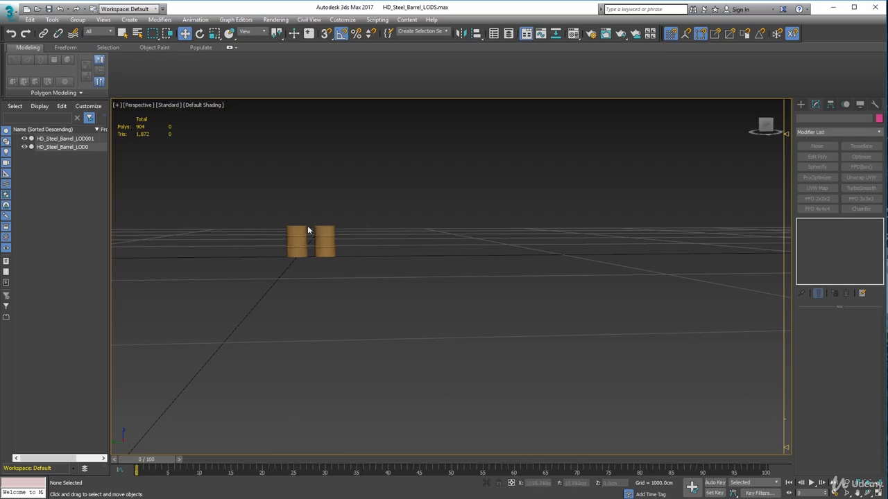
scroll(294, 265, up, 10)
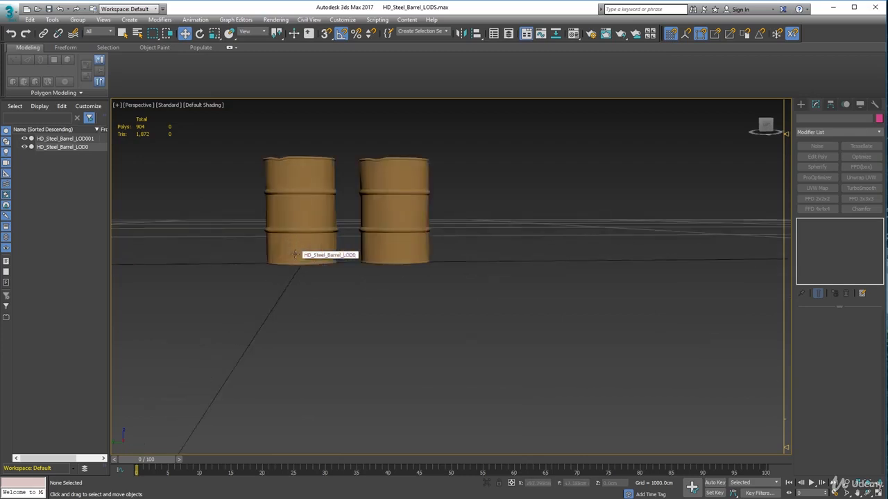
alt+middle_drag(306, 248, 296, 282)
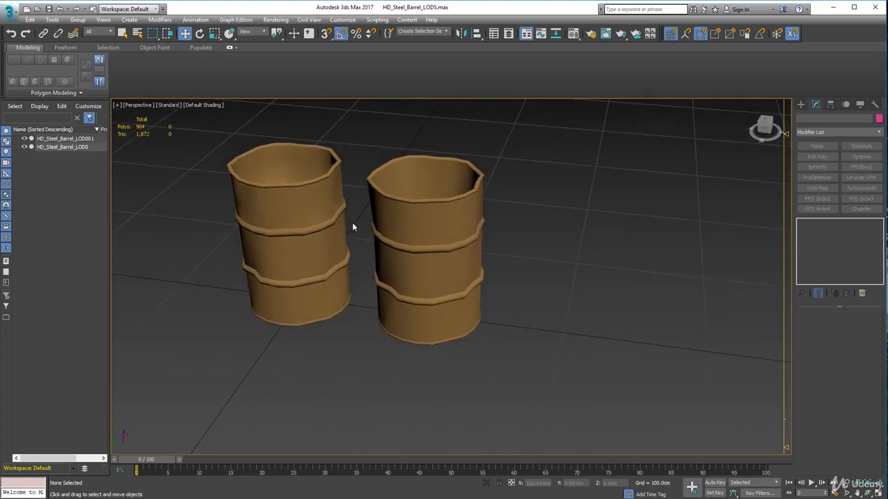
alt+middle_drag(426, 220, 361, 192)
alt+middle_drag(277, 182, 290, 253)
click(430, 256)
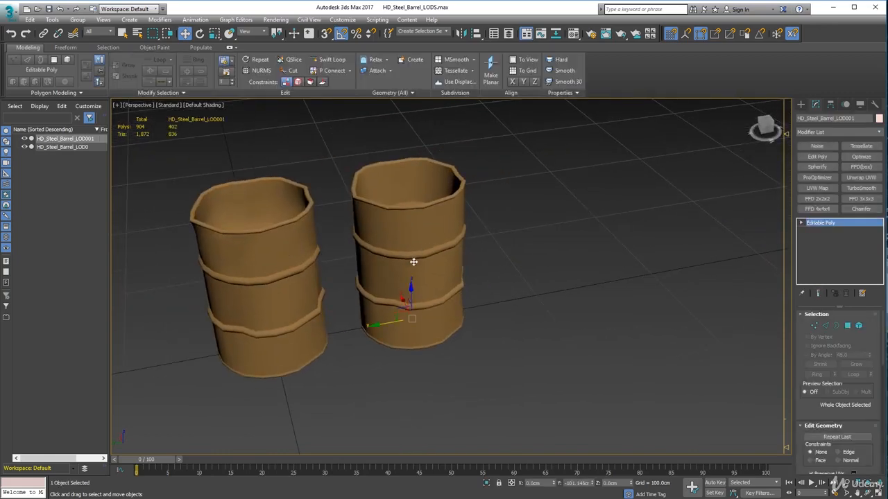
Turn Edged Faces back on in the perspective view and clear the object selection
click(203, 105)
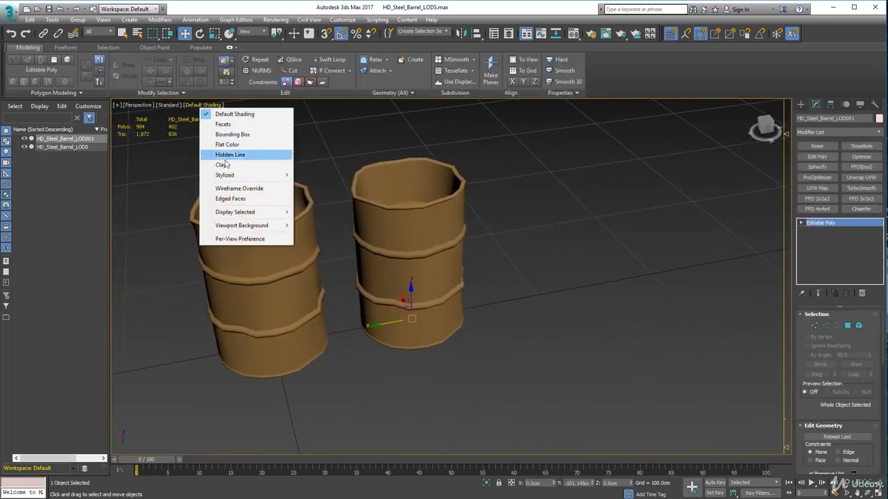
click(235, 198)
middle_drag(512, 314, 419, 316)
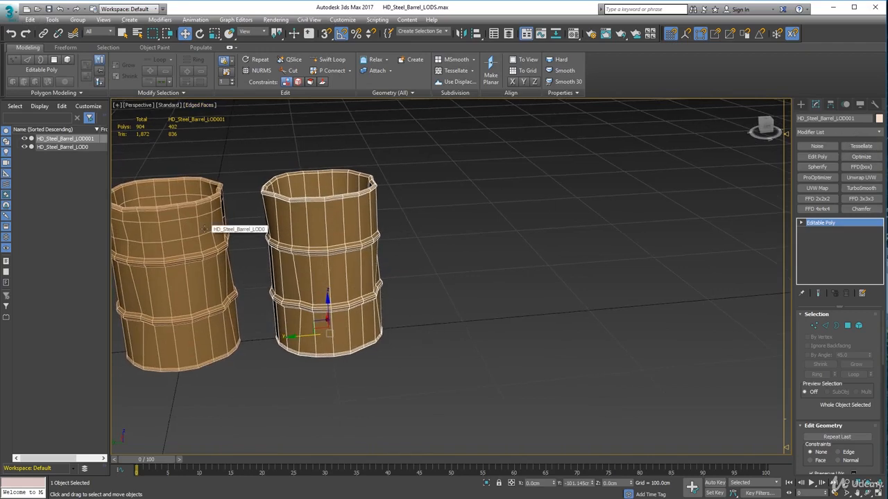
middle_drag(444, 359, 518, 369)
click(397, 419)
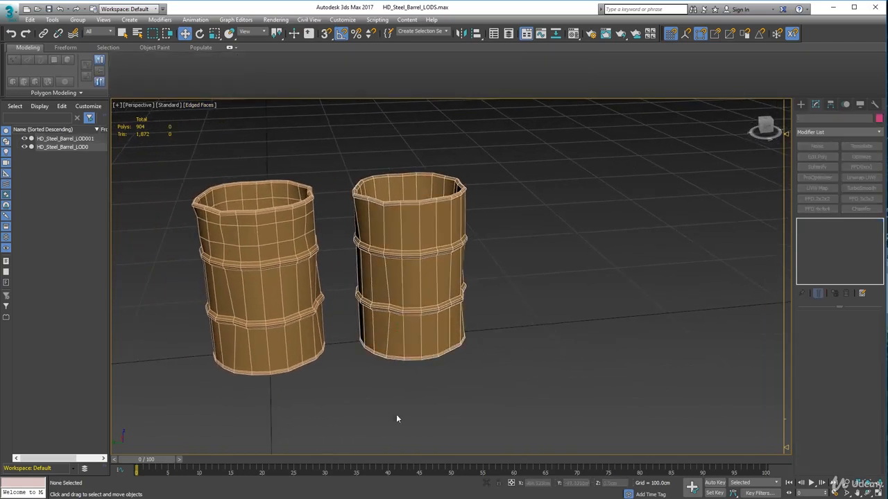
Rename the copied barrel as HD_Steel_Barrel_LOD1, following the original barrel's naming
click(282, 244)
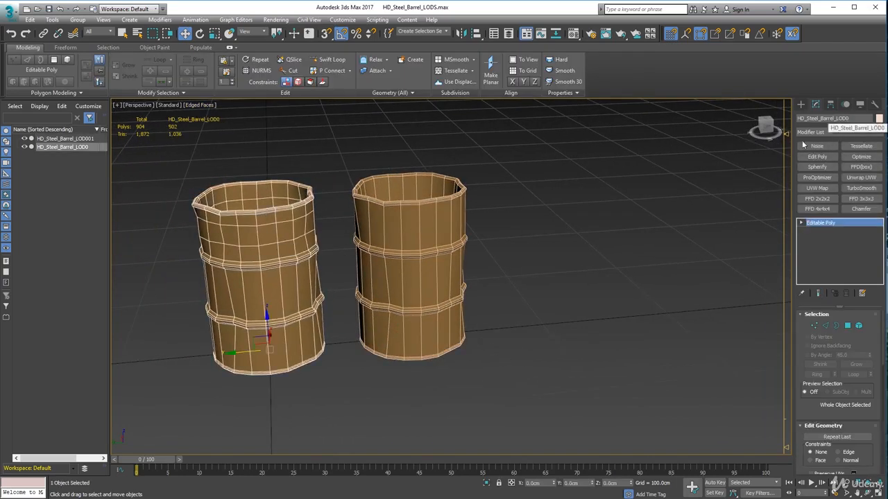
click(406, 240)
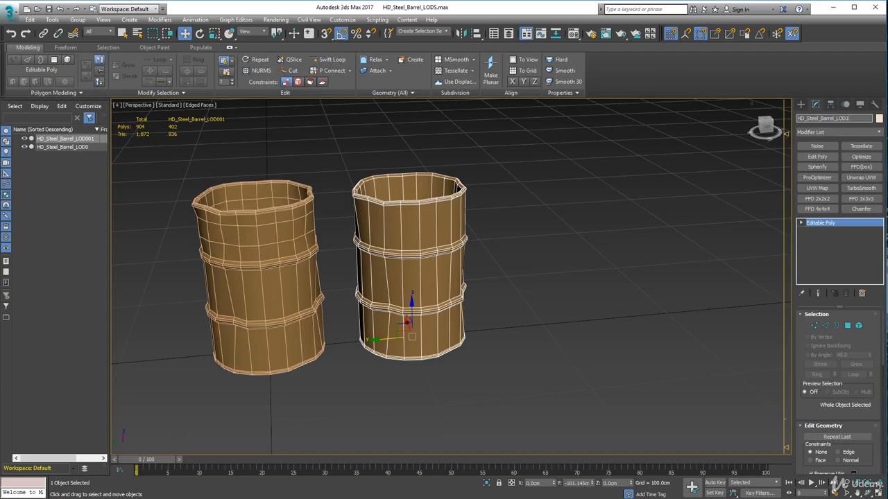
key(Return)
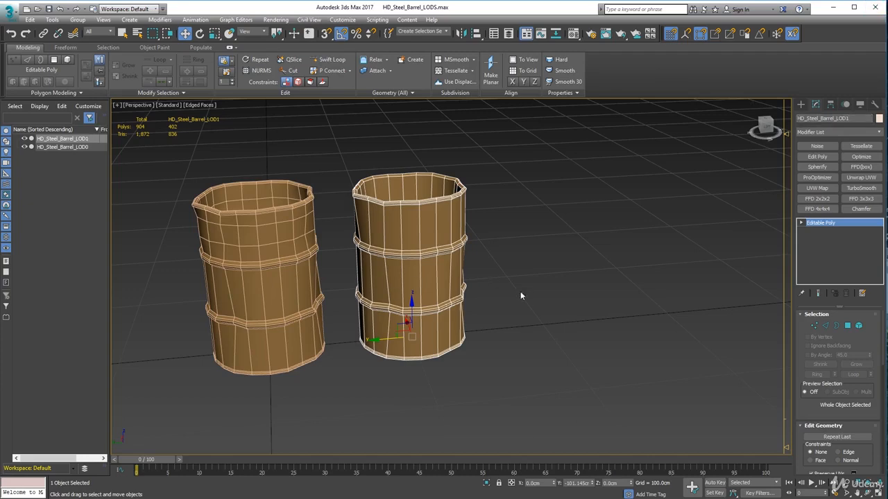
Clone the LOD1 barrel along the Y axis, about 113 cm farther from the original, as a single copy named HD_Steel_Barrel_LOD2
middle_drag(521, 296, 447, 308)
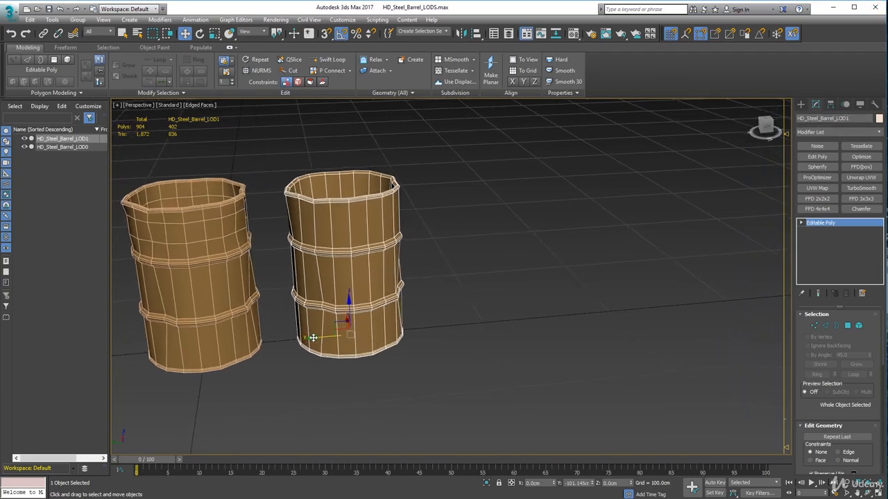
shift+drag(312, 338, 482, 357)
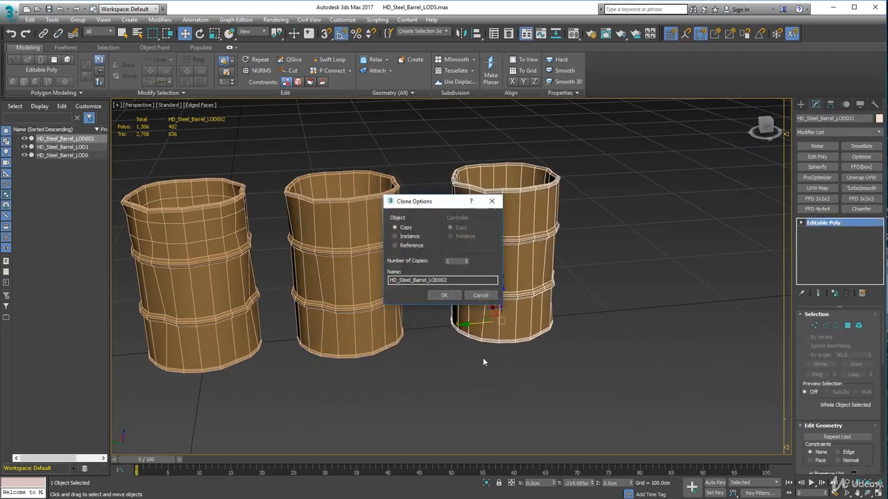
click(463, 279)
key(Return)
mouse_move(499, 251)
alt+middle_down()
mouse_move(373, 327)
mouse_move(515, 304)
alt+middle_up()
click(515, 303)
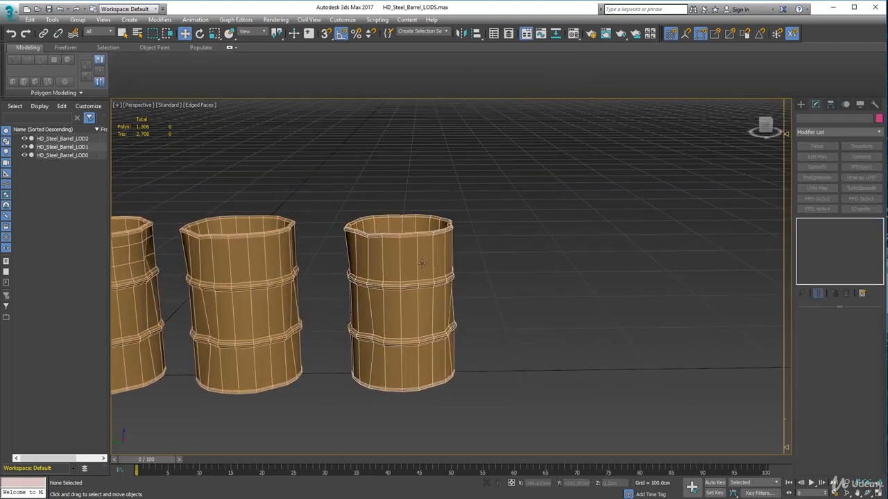
Enter edge editing on the HD_Steel_Barrel_LOD2 barrel and make sure Preserve UVs is on
click(422, 264)
scroll(422, 263, up, 3)
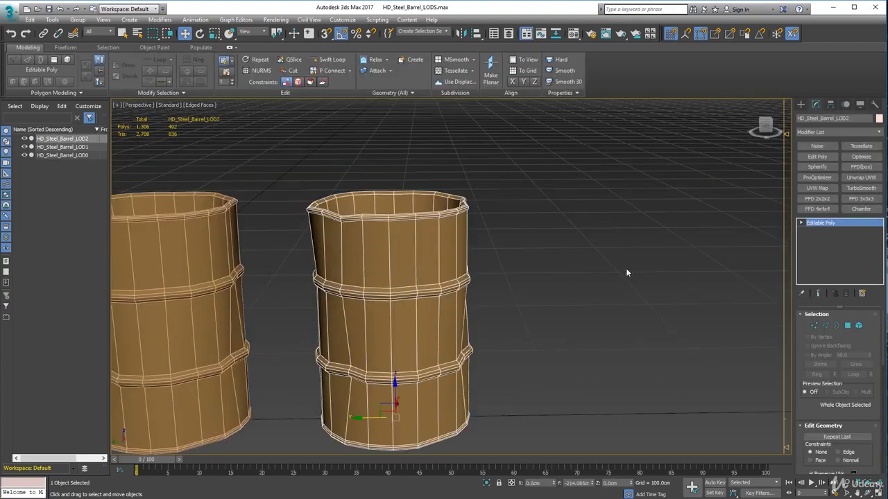
click(825, 327)
scroll(841, 449, down, 2)
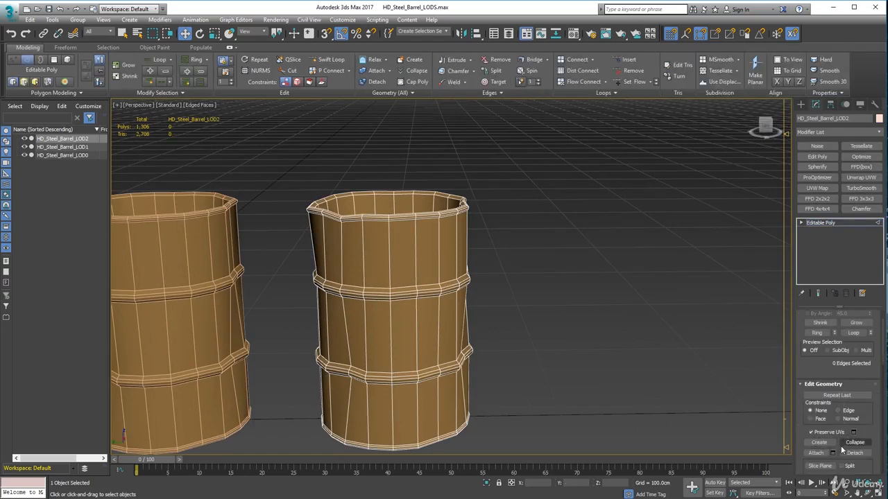
scroll(841, 447, down, 1)
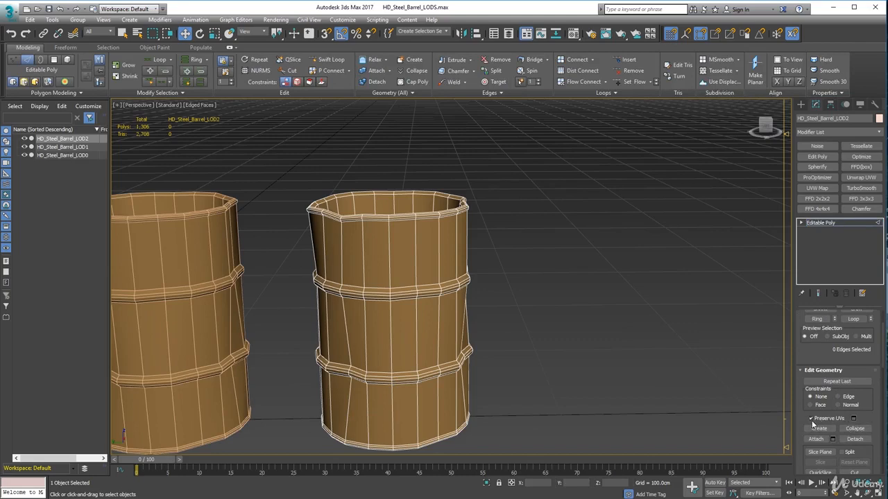
click(812, 419)
alt+middle_drag(396, 281, 326, 280)
scroll(842, 346, up, 4)
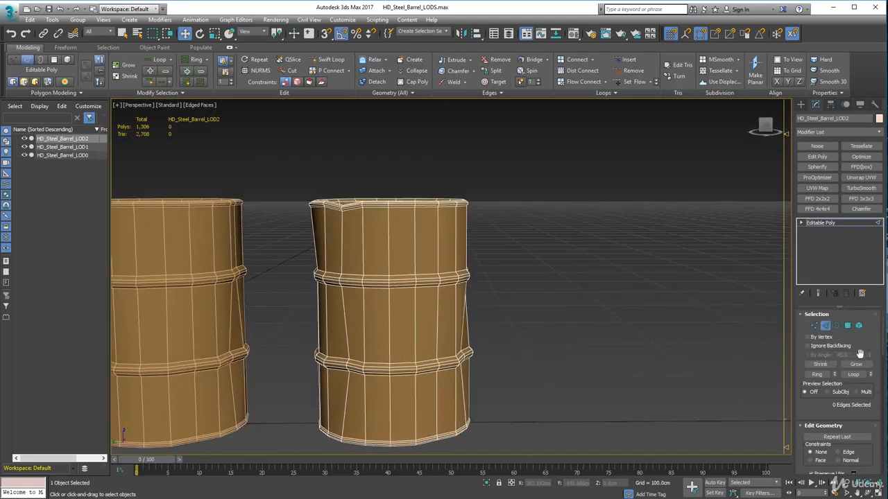
scroll(370, 281, up, 4)
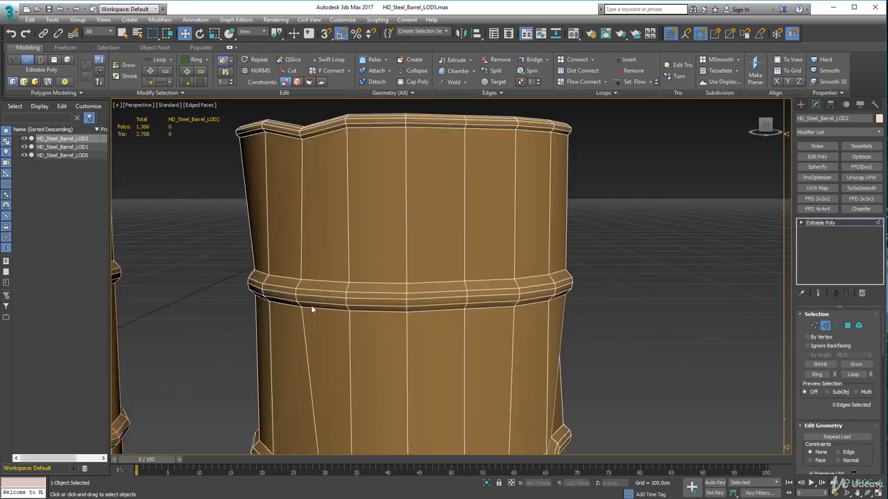
Remove the two inner edge loops around the upper rib of the HD_Steel_Barrel_LOD2 barrel, together with their vertices
scroll(314, 311, down, 5)
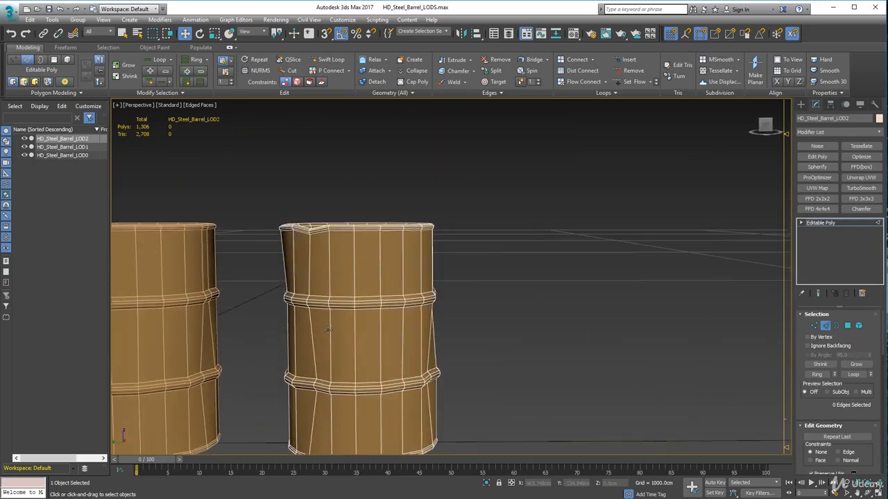
scroll(301, 304, up, 4)
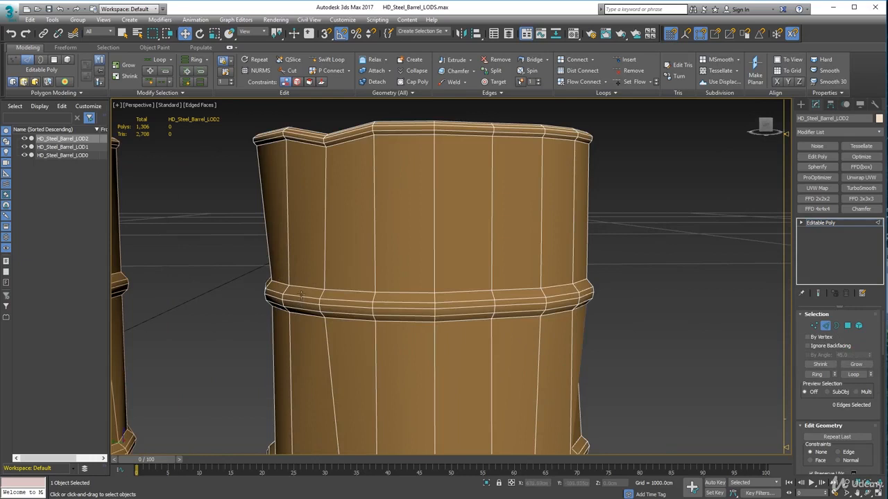
double_click(301, 295)
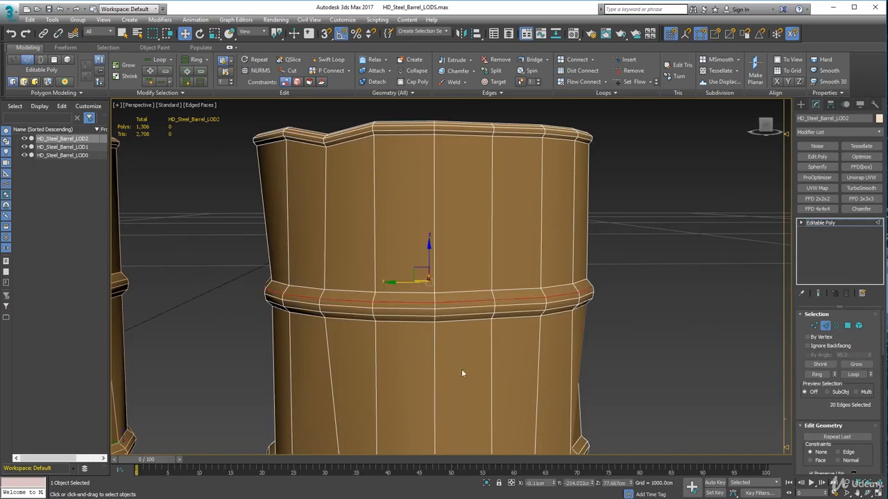
click(503, 357)
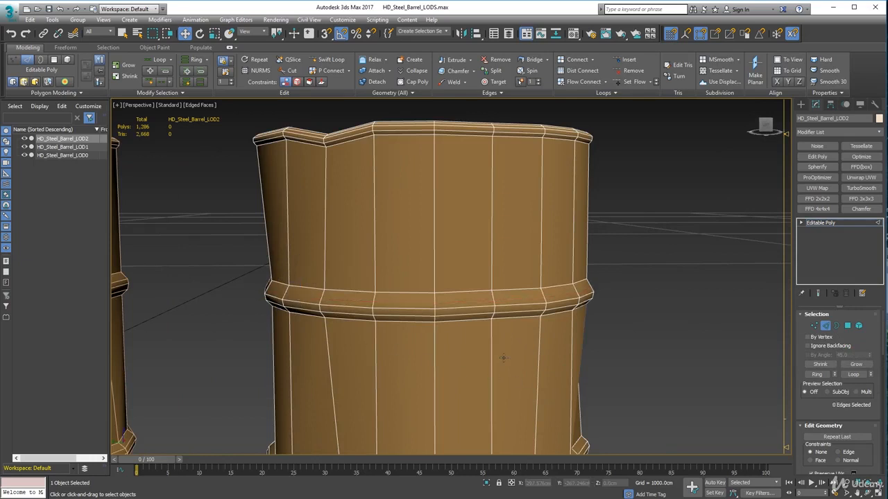
double_click(310, 310)
key(ctrl+d)
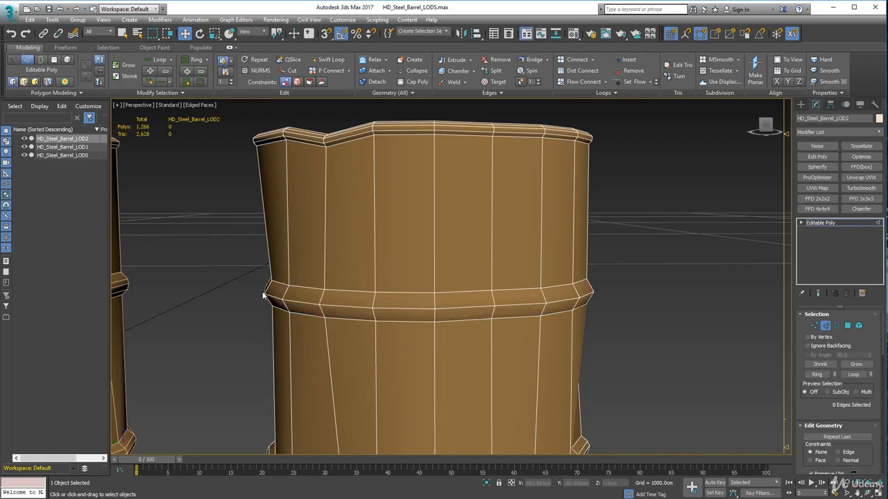
Remove the two inner edge loops around the lower rib of the LOD2 barrel, including their vertices
middle_drag(410, 409, 415, 257)
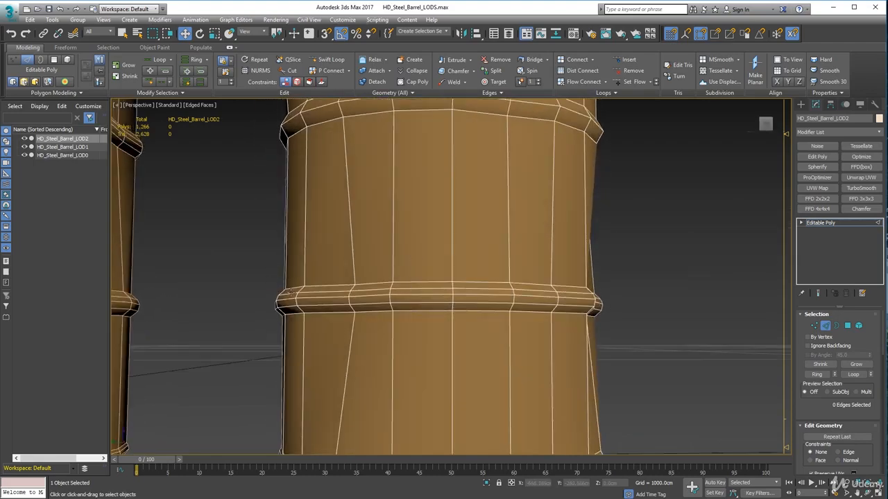
double_click(287, 293)
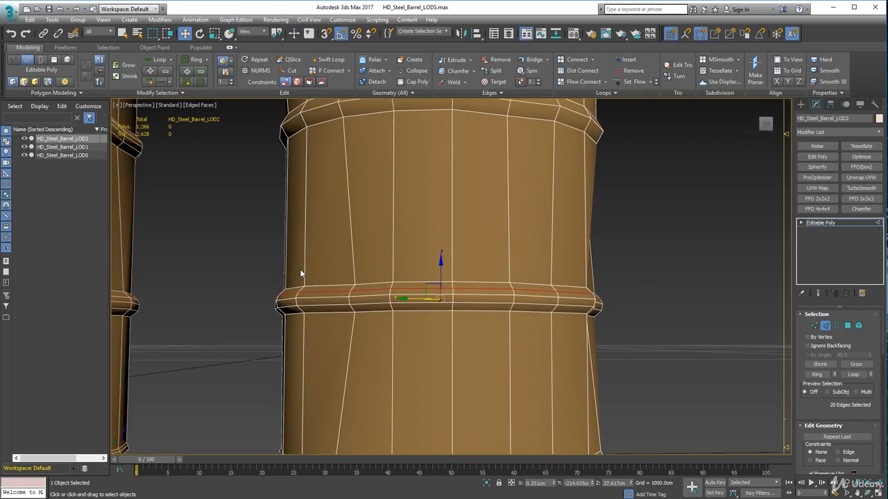
key(ctrl+BackSpace)
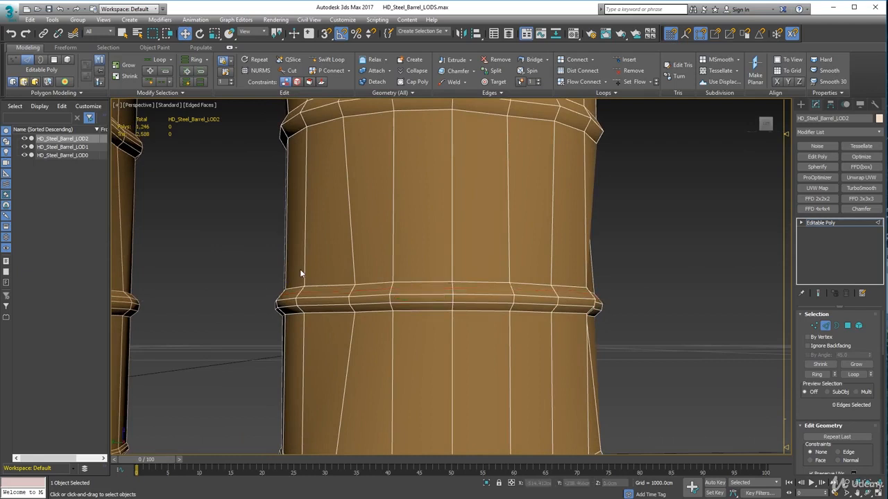
double_click(286, 308)
key(ctrl+BackSpace)
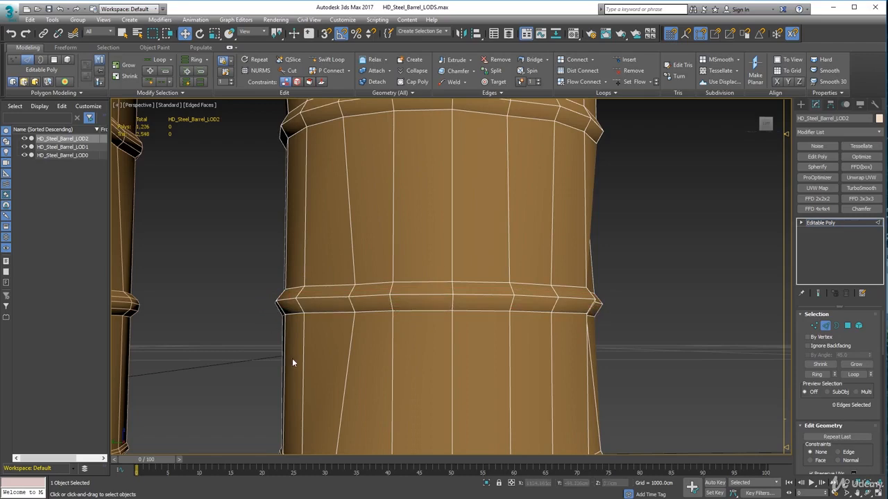
Remove the upper inner edge loop running around the bottom rim of the LOD2 barrel
middle_drag(292, 358, 294, 198)
scroll(291, 257, up, 5)
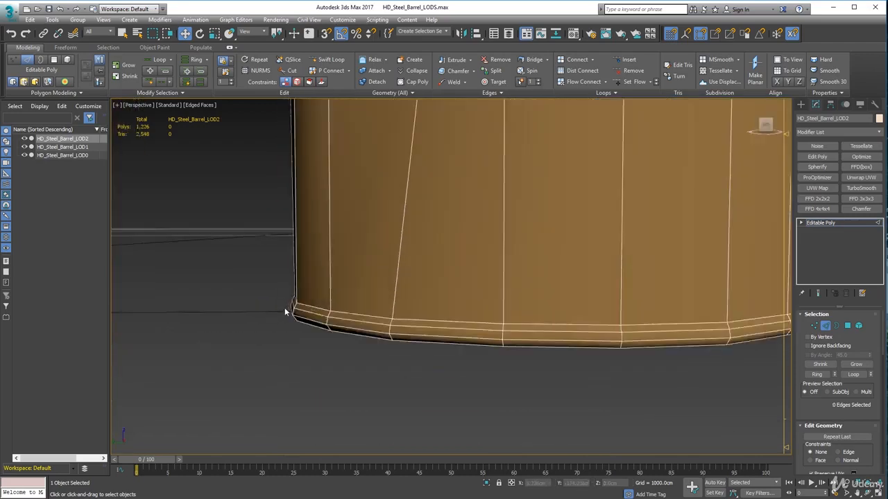
scroll(284, 311, up, 2)
double_click(321, 311)
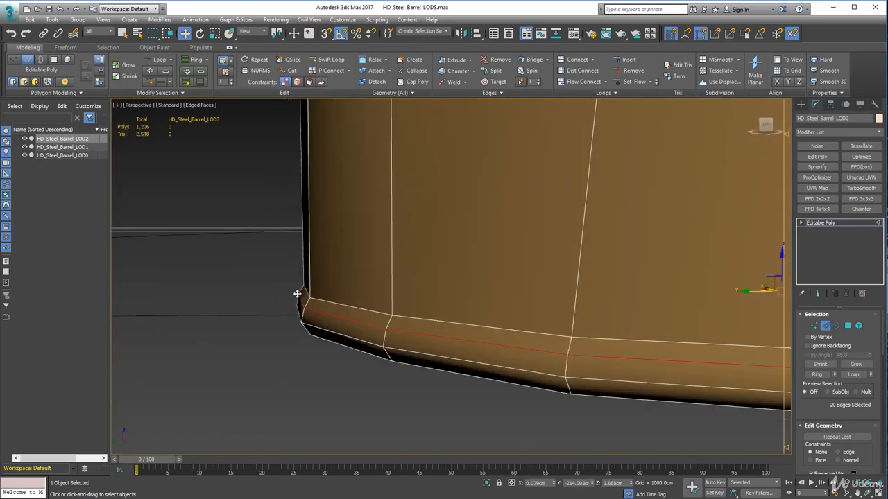
key(ctrl+BackSpace)
Remove two inner edge loops from the top rim of the LOD2 barrel and leave edge editing
scroll(364, 260, down, 5)
middle_drag(407, 152, 389, 467)
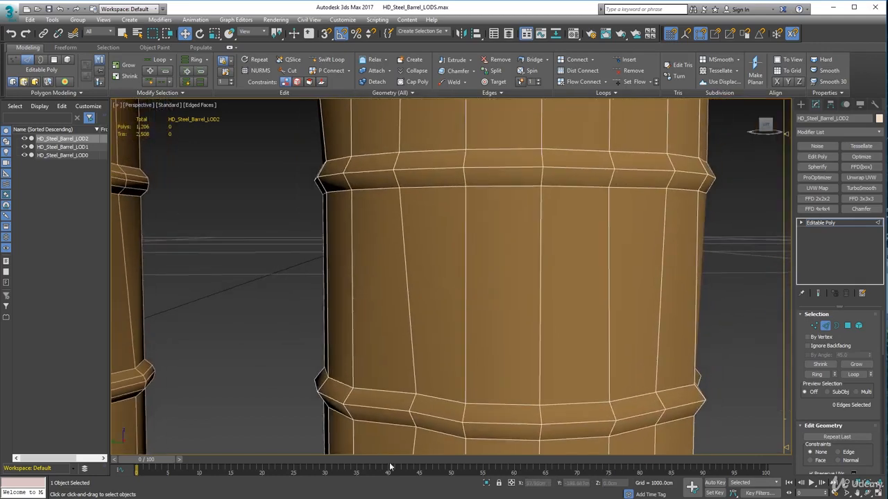
mouse_move(396, 206)
middle_down()
mouse_move(418, 355)
mouse_move(412, 220)
mouse_move(359, 299)
mouse_move(319, 319)
middle_up()
scroll(375, 277, up, 2)
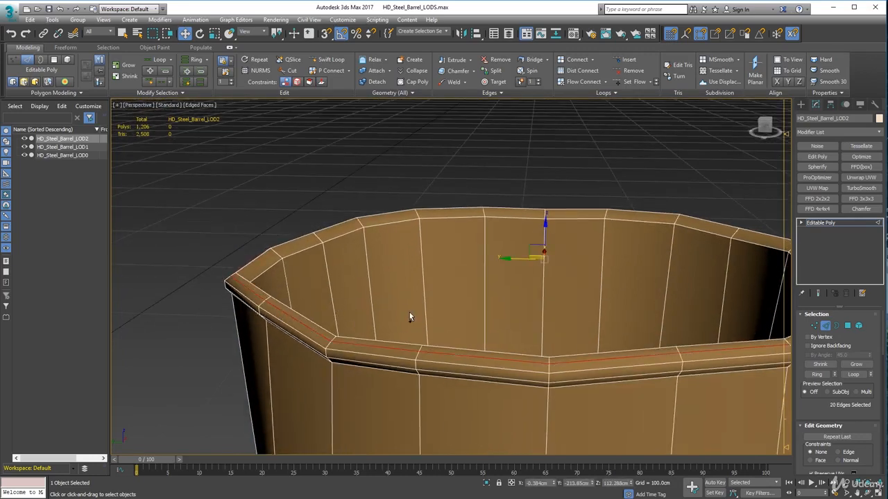
scroll(489, 278, down, 3)
scroll(489, 278, down, 3)
alt+middle_drag(489, 278, 528, 281)
scroll(520, 280, up, 4)
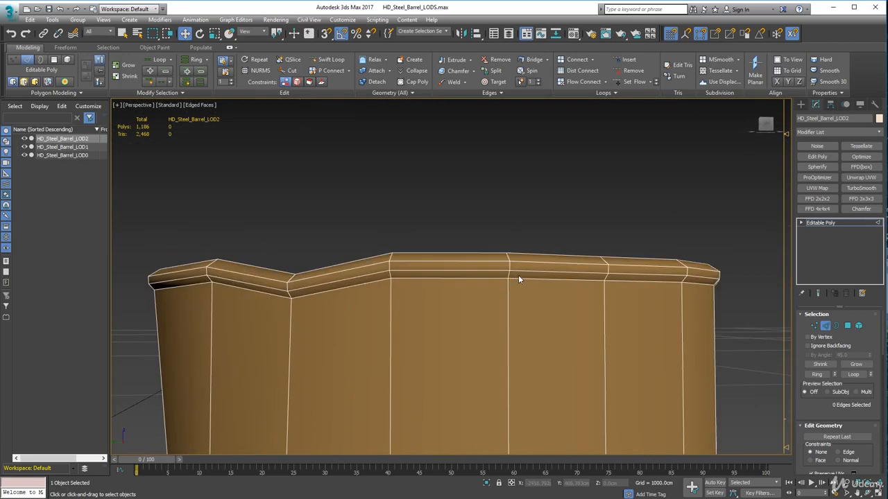
double_click(345, 280)
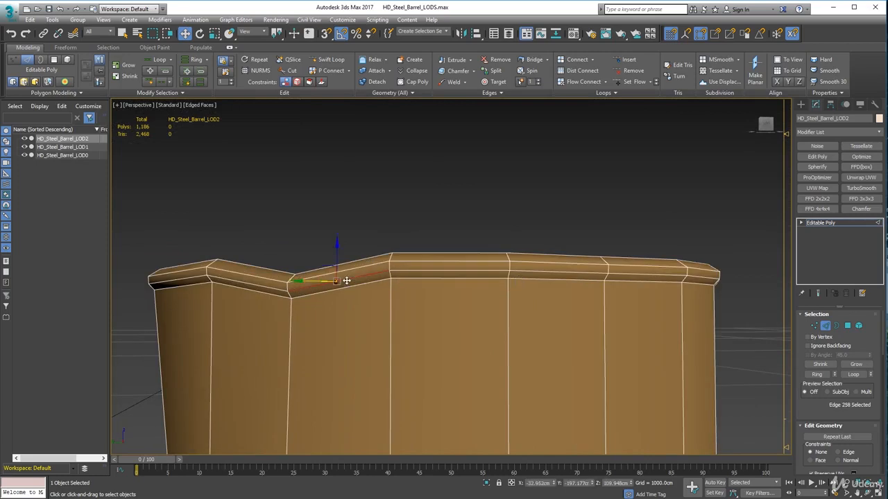
click(447, 185)
scroll(638, 248, down, 5)
key(2)
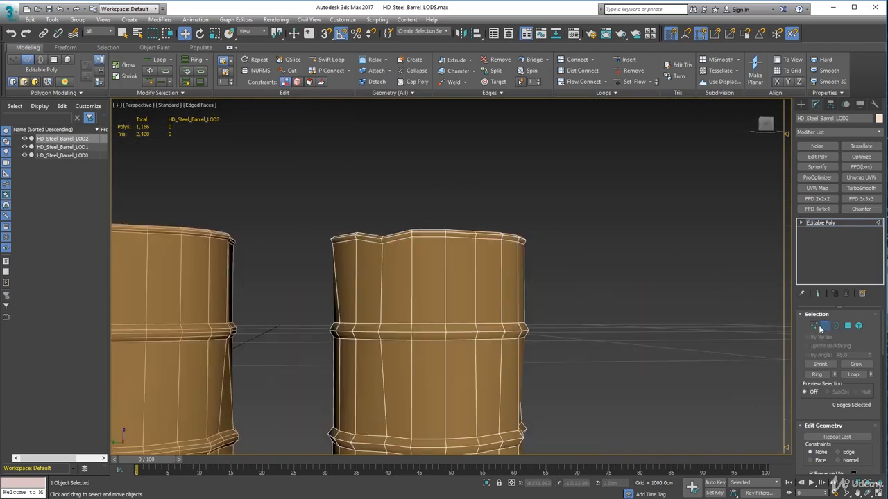
Compare the polygon and triangle counts of the LOD2, LOD1 and LOD0 barrels by selecting them one at a time
scroll(634, 333, down, 2)
scroll(633, 338, down, 2)
middle_drag(634, 337, 479, 309)
click(488, 338)
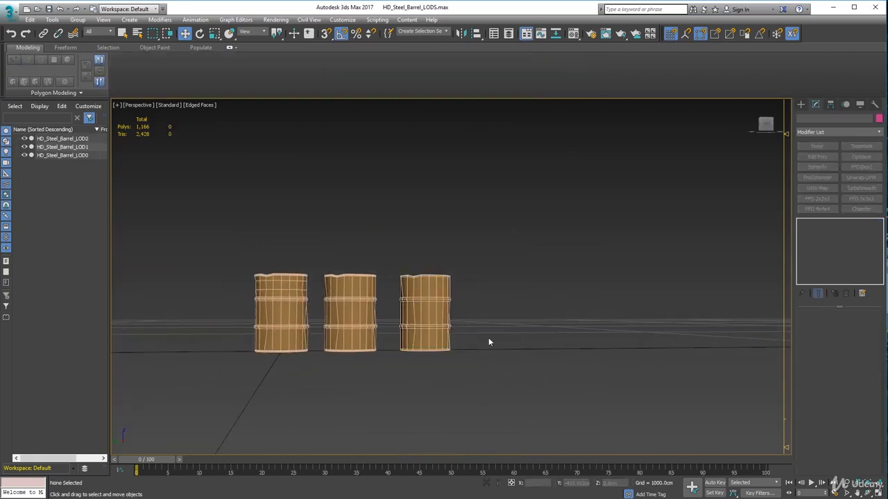
click(422, 315)
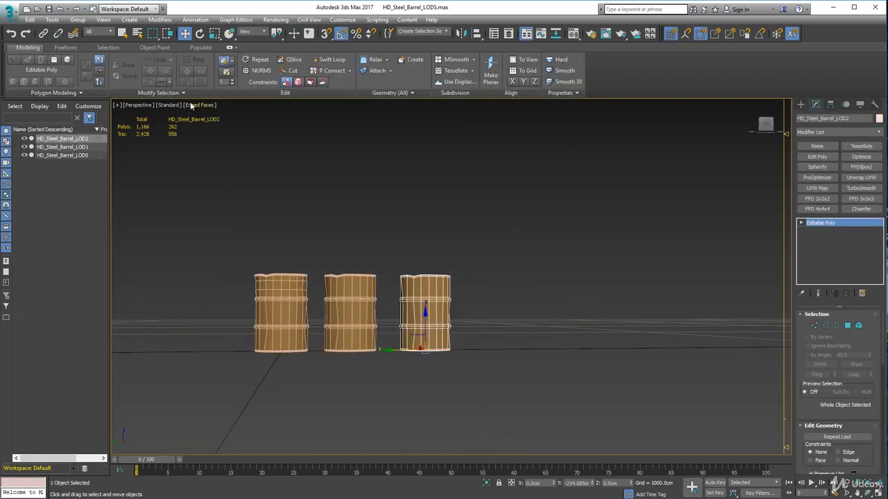
click(339, 280)
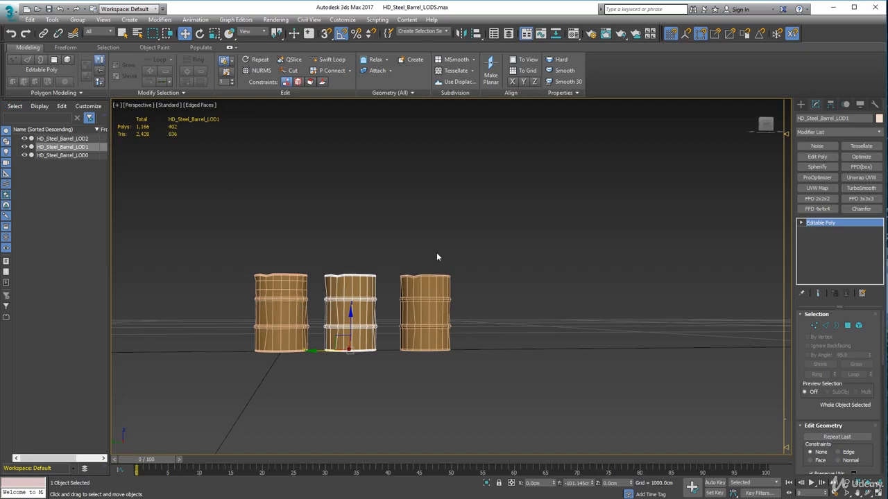
click(424, 309)
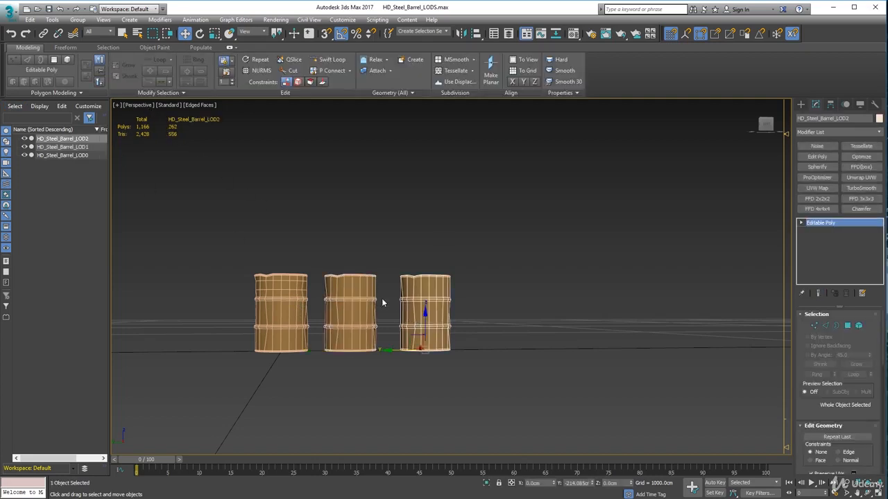
click(361, 286)
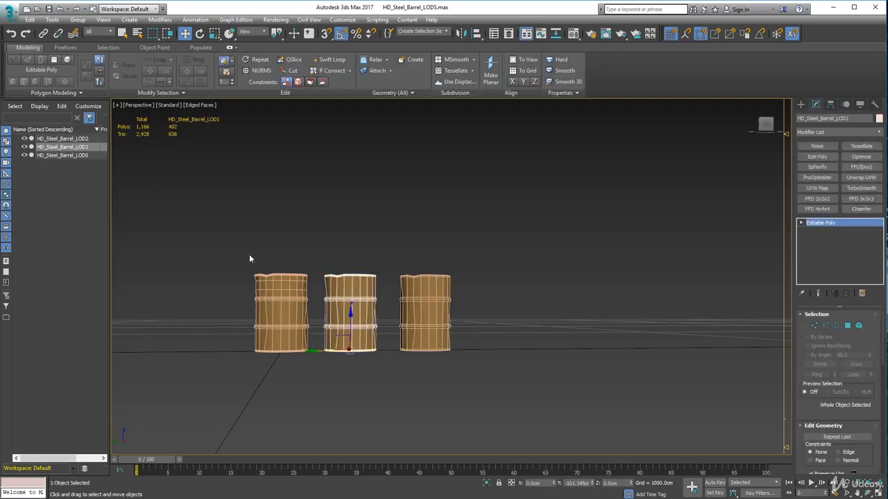
click(298, 288)
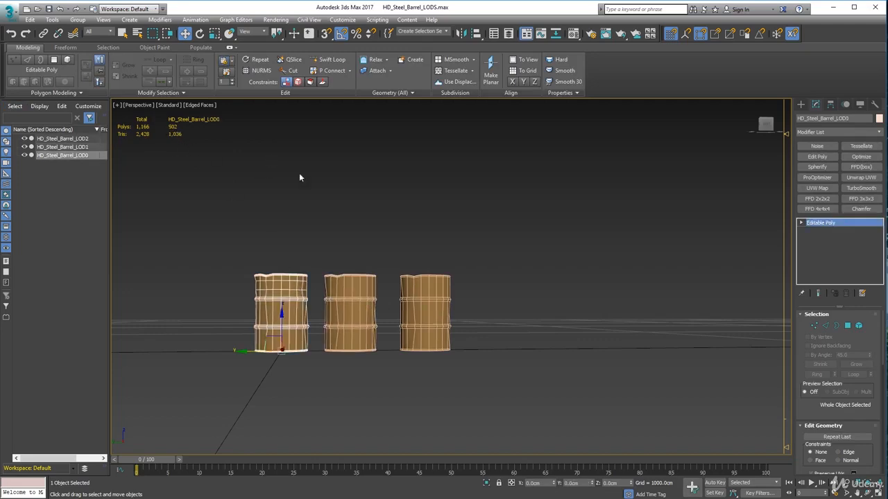
Clone the LOD2 barrel along the Y axis, about 118 cm farther out, as a single copy named HD_Steel_Barrel_LOD3
middle_drag(545, 298, 441, 304)
click(313, 324)
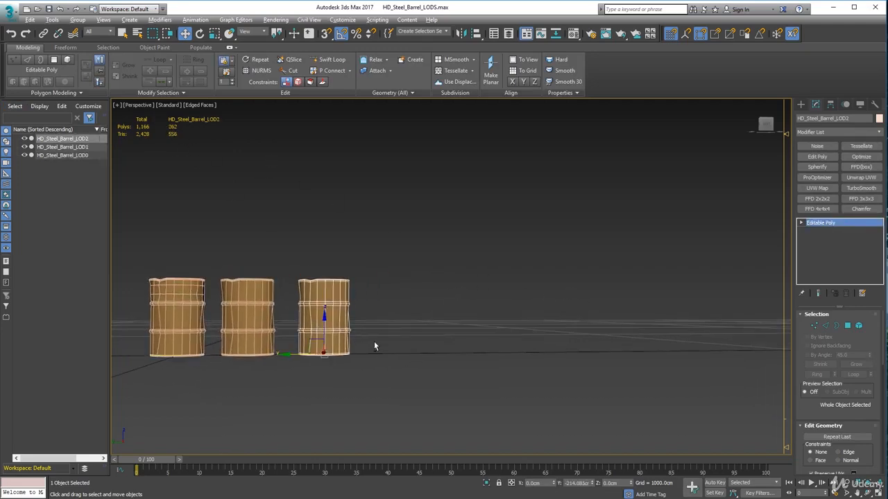
alt+middle_drag(374, 345, 380, 397)
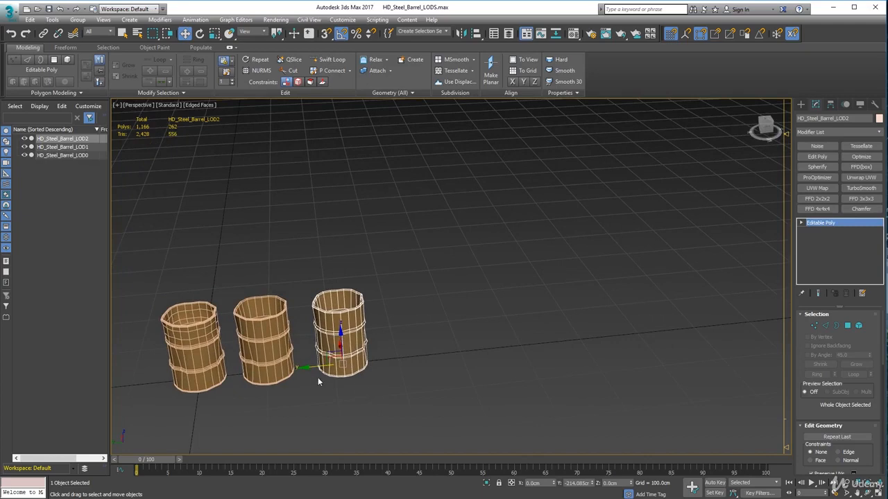
mouse_move(308, 369)
shift+mouse_down()
mouse_move(383, 363)
mouse_move(387, 380)
shift+mouse_up()
click(463, 279)
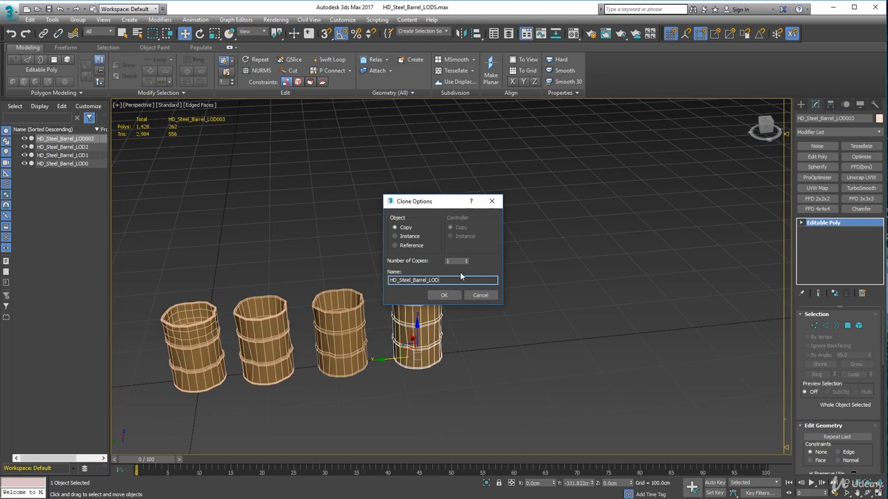
text(3)
key(Return)
Clear the selection and turn off Edged Faces to examine the four barrels' silhouettes from a distance
scroll(413, 299, up, 3)
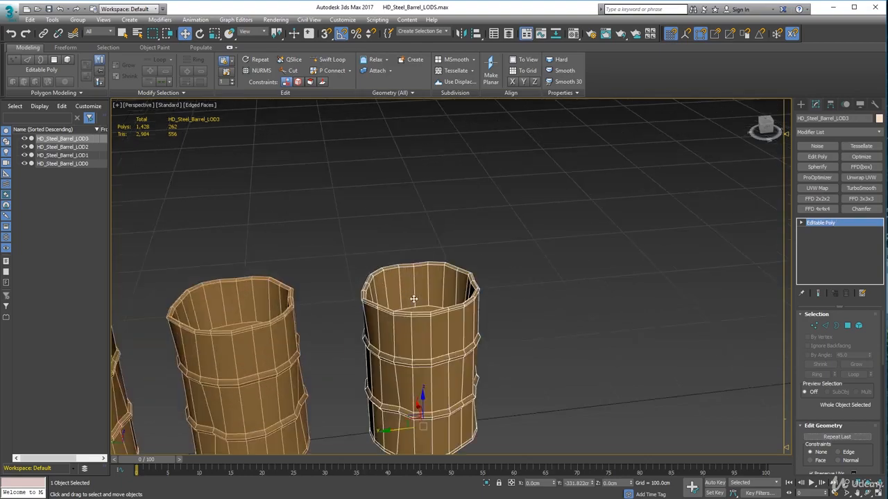
alt+middle_drag(413, 298, 383, 304)
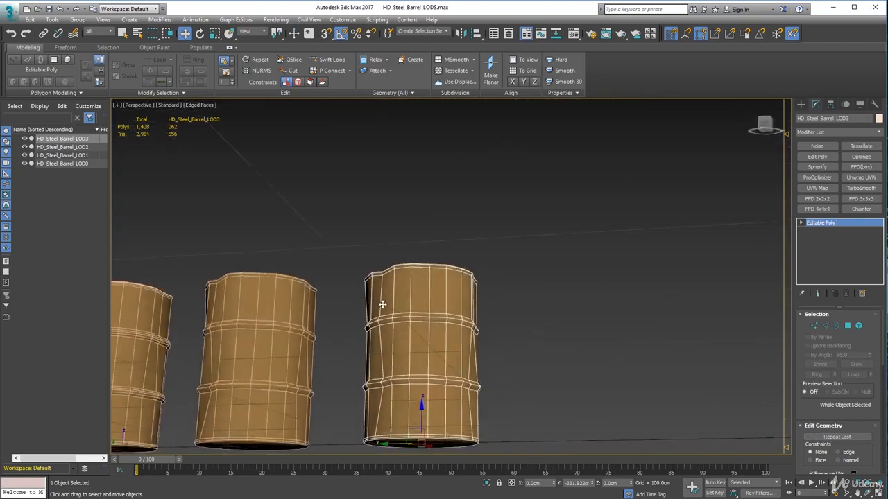
scroll(298, 345, down, 10)
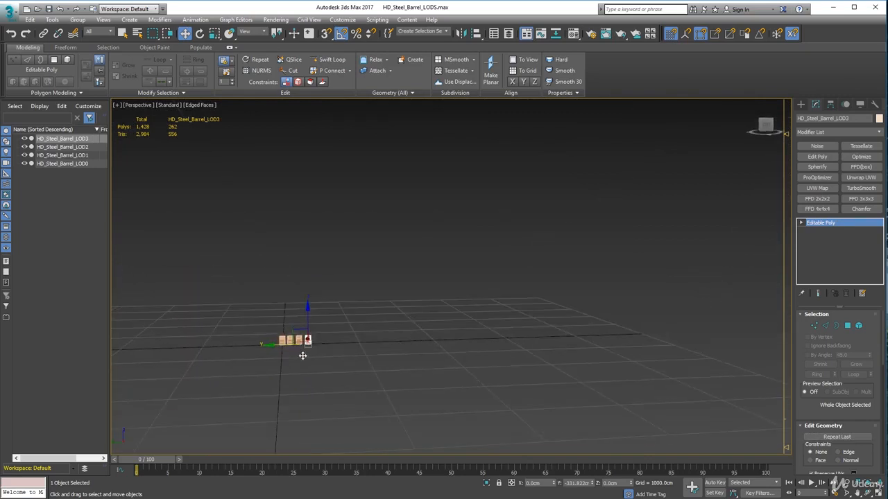
click(330, 369)
click(199, 104)
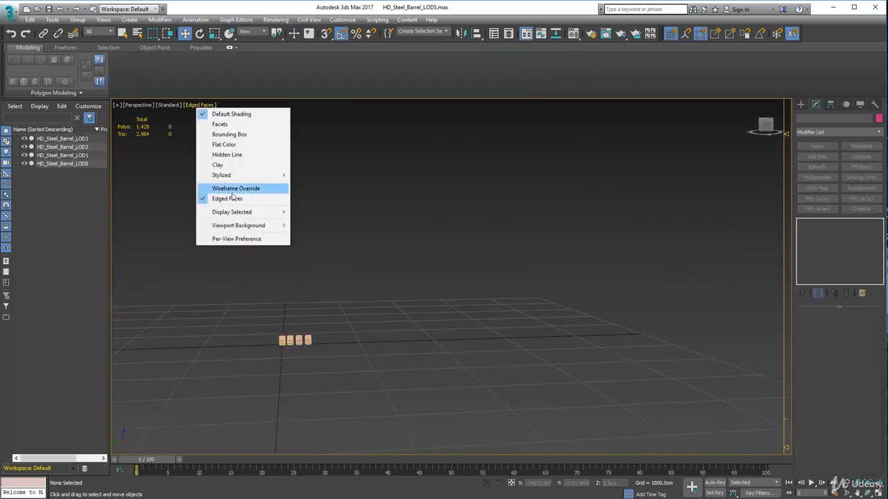
click(237, 199)
mouse_move(283, 293)
alt+middle_down()
mouse_move(279, 321)
mouse_move(290, 311)
mouse_move(302, 321)
alt+middle_up()
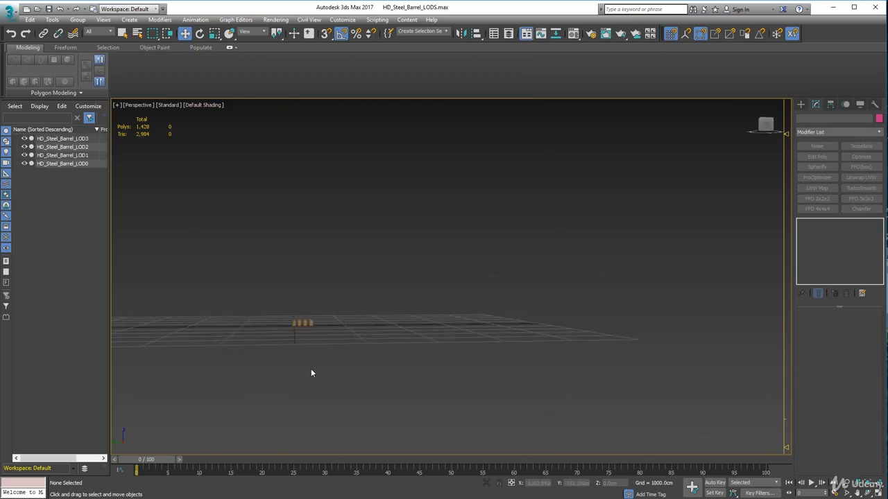
Select the HD_Steel_Barrel_LOD3 barrel, frame it in the perspective view and turn Edged Faces back on
click(308, 323)
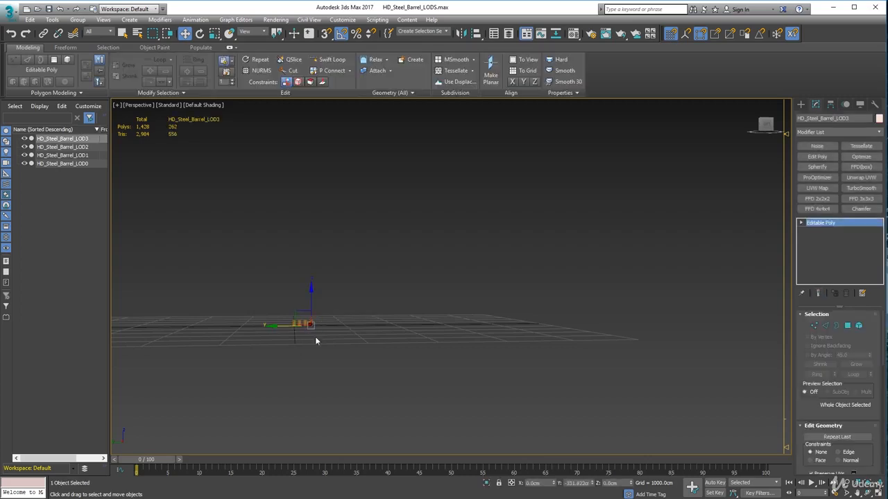
click(870, 484)
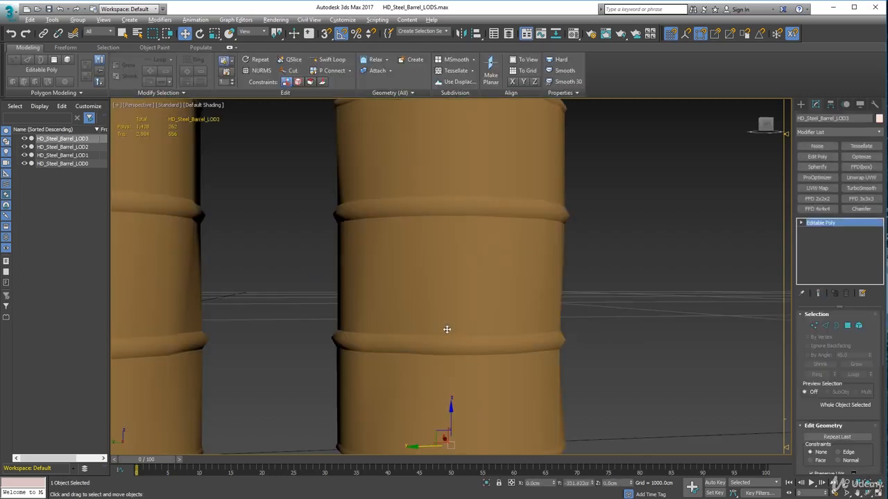
alt+middle_drag(447, 330, 444, 373)
click(203, 105)
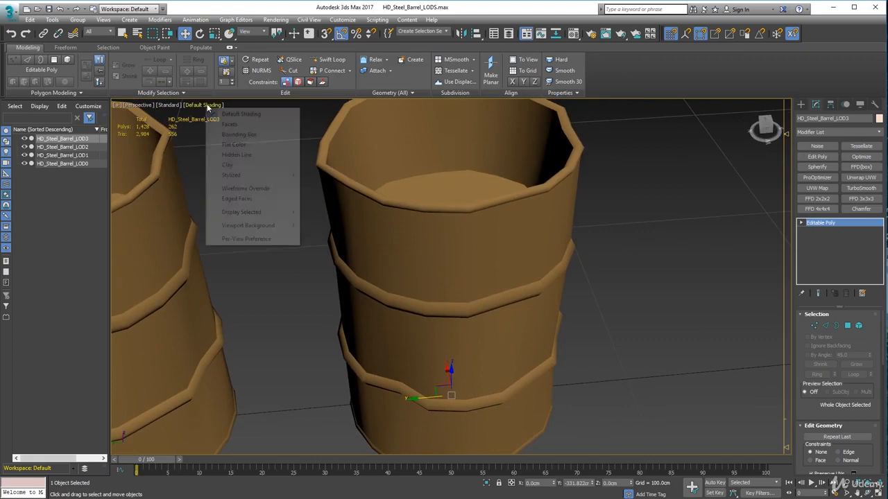
click(236, 199)
alt+middle_drag(420, 277, 429, 299)
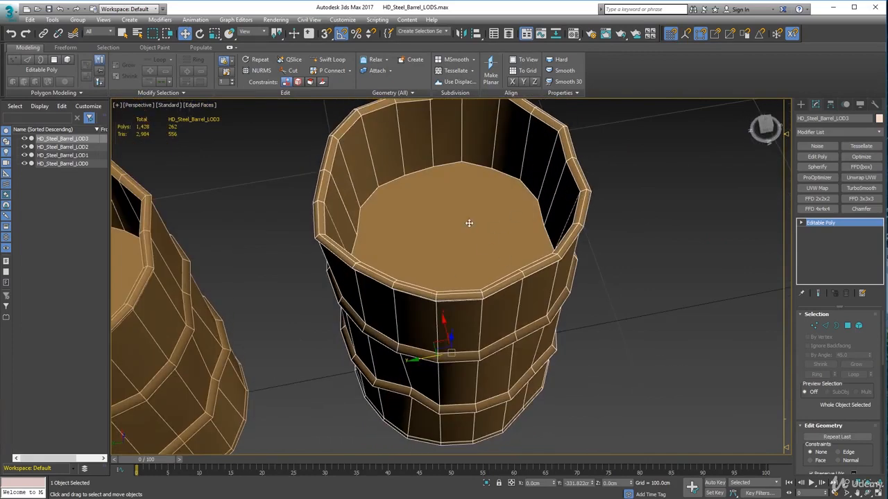
mouse_move(390, 246)
alt+middle_down()
mouse_move(396, 257)
mouse_move(403, 236)
alt+middle_up()
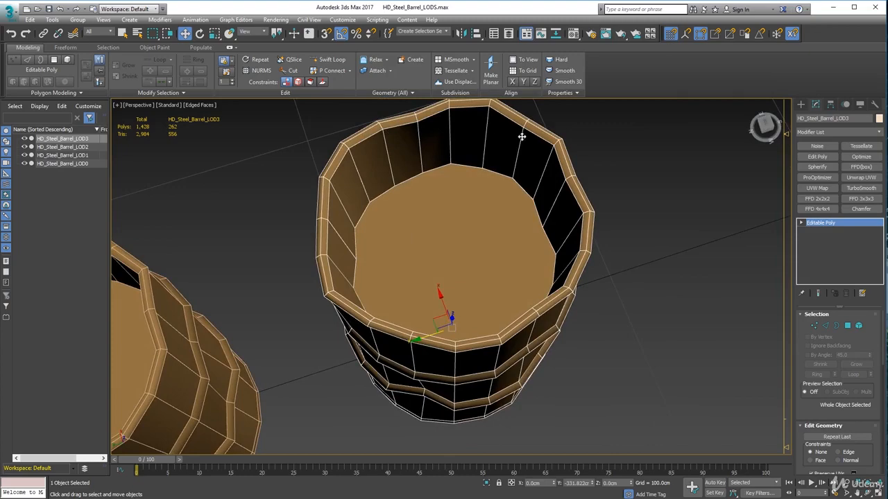
Select every other vertical edge loop around the HD_Steel_Barrel_LOD3 barrel, remove them together with their vertices, and leave edge editing
click(825, 325)
alt+middle_drag(444, 380, 392, 324)
double_click(439, 357)
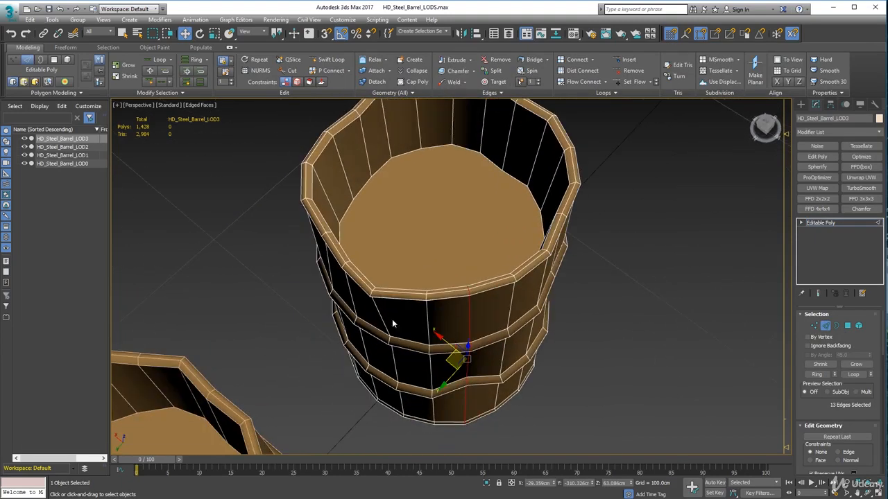
double_click(427, 318)
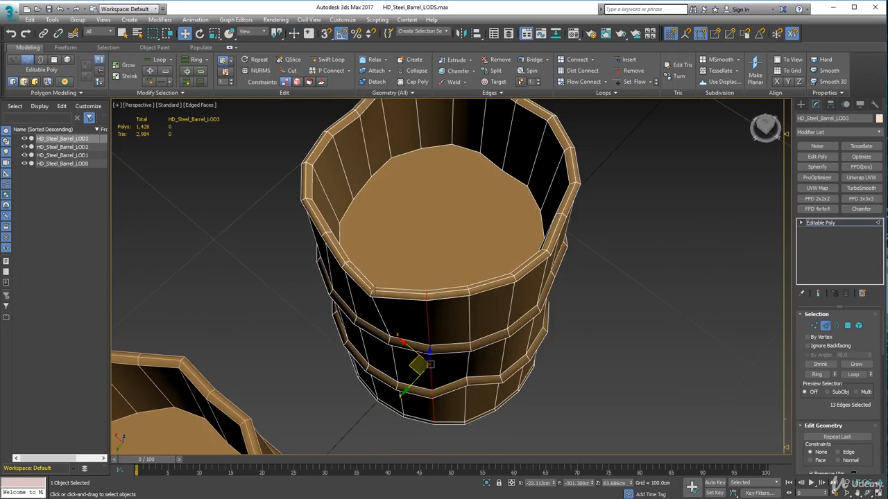
alt+middle_drag(460, 346, 505, 350)
ctrl+double_click(512, 352)
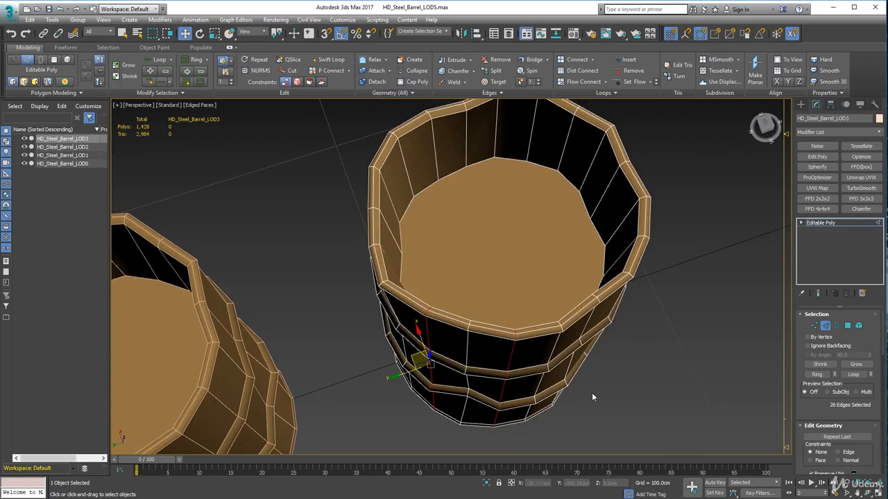
alt+middle_drag(592, 393, 465, 385)
ctrl+double_click(460, 361)
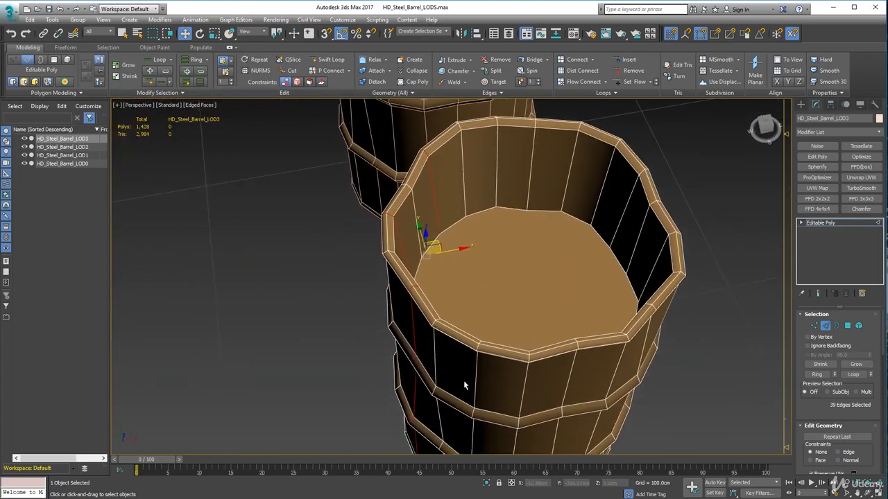
ctrl+double_click(475, 375)
ctrl+double_click(569, 378)
ctrl+double_click(643, 347)
alt+middle_drag(643, 347, 439, 325)
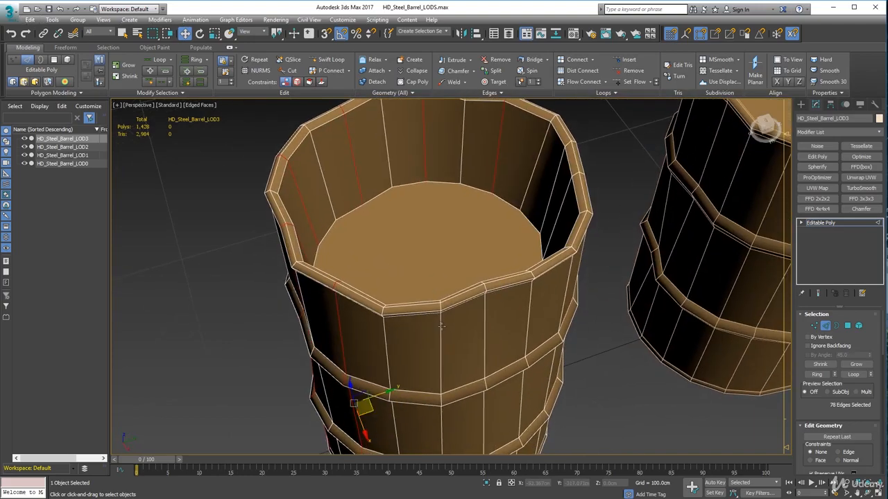
ctrl+double_click(441, 326)
ctrl+double_click(527, 306)
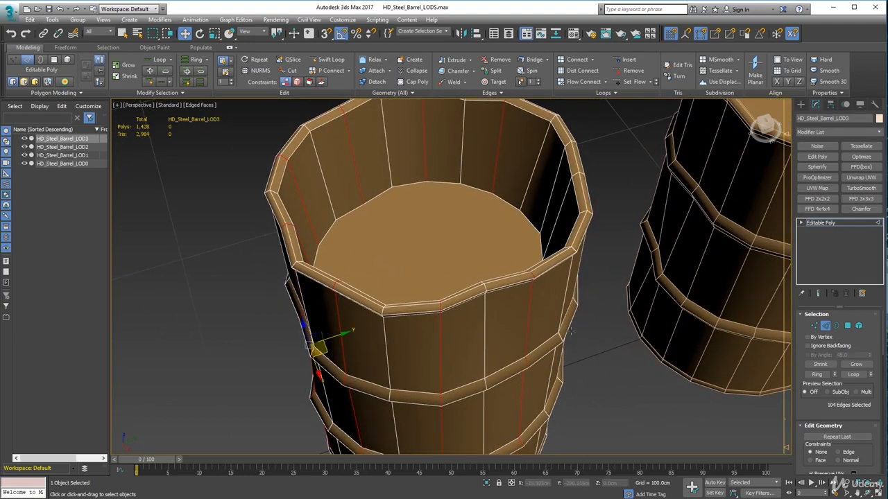
alt+middle_drag(527, 306, 454, 329)
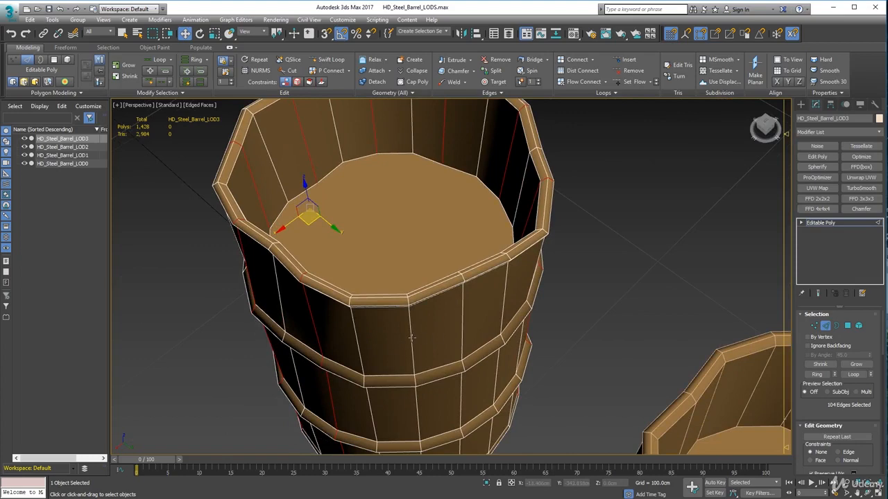
ctrl+double_click(412, 337)
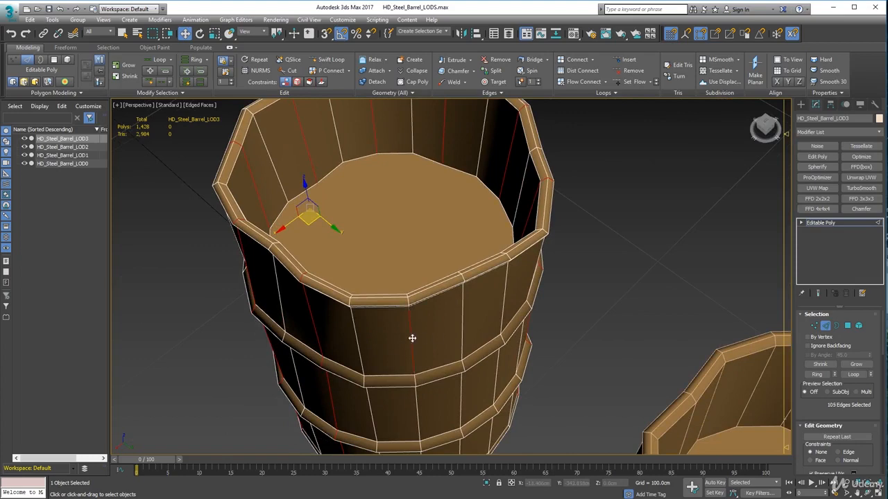
ctrl+double_click(504, 301)
scroll(506, 308, down, 6)
alt+middle_drag(506, 308, 531, 343)
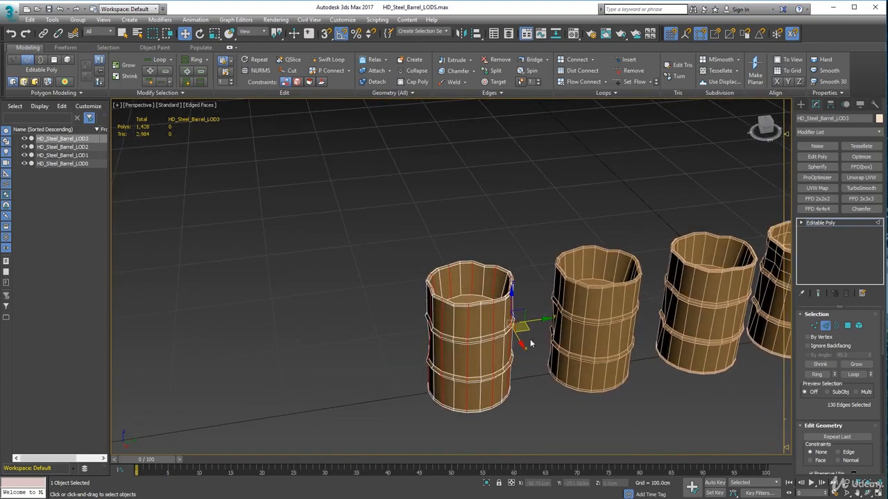
key(ctrl+BackSpace)
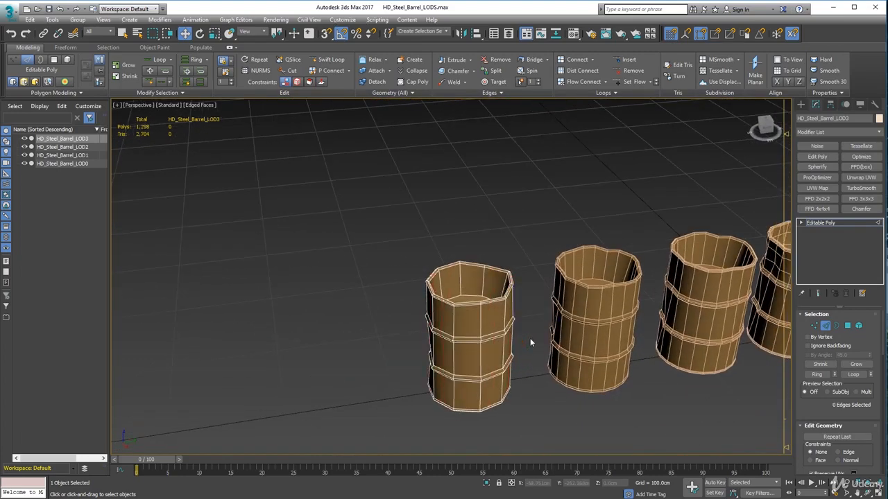
click(824, 325)
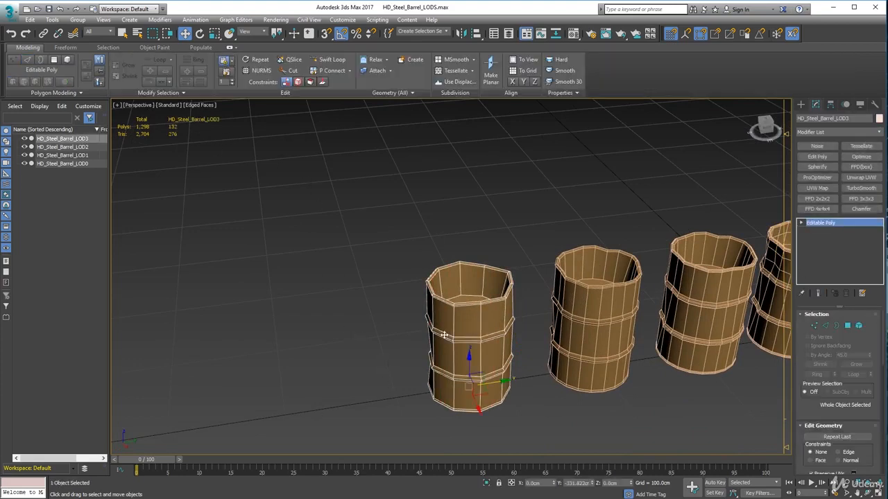
Deselect the LOD3 barrel and hide Edged Faces to judge the four barrels' shapes from far away
alt+middle_drag(235, 331, 432, 259)
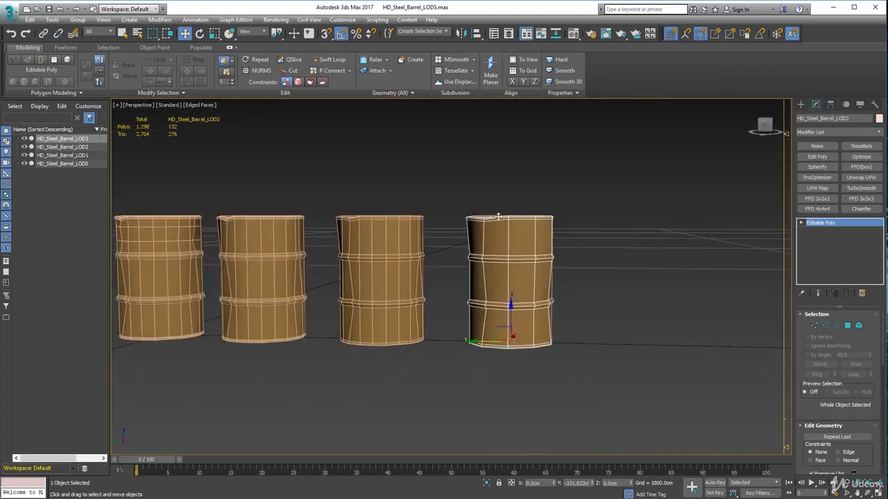
click(520, 401)
scroll(344, 363, down, 5)
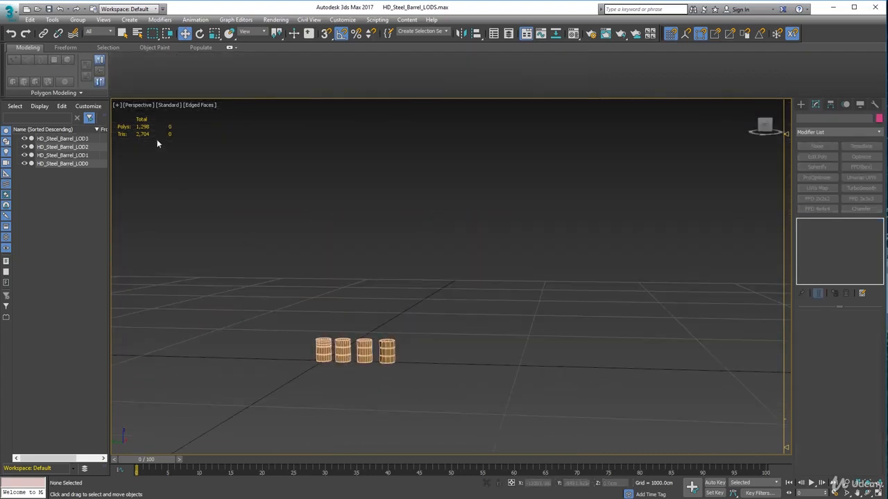
click(201, 106)
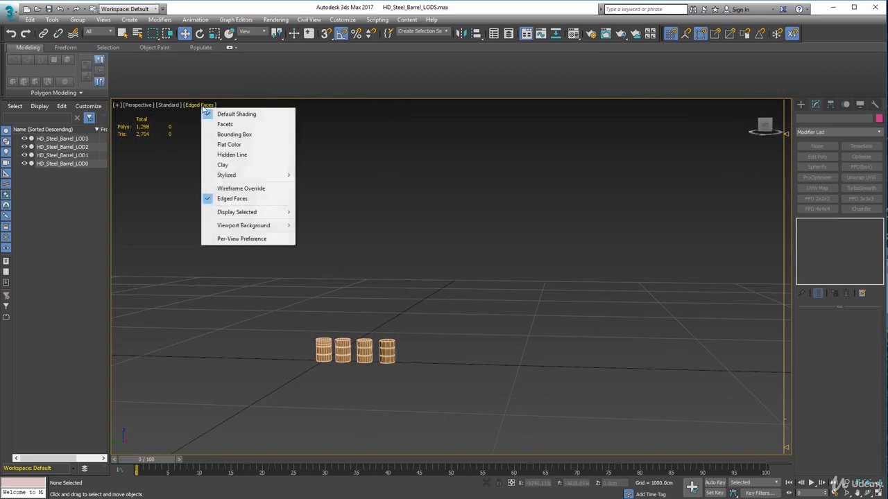
click(226, 201)
scroll(378, 333, down, 8)
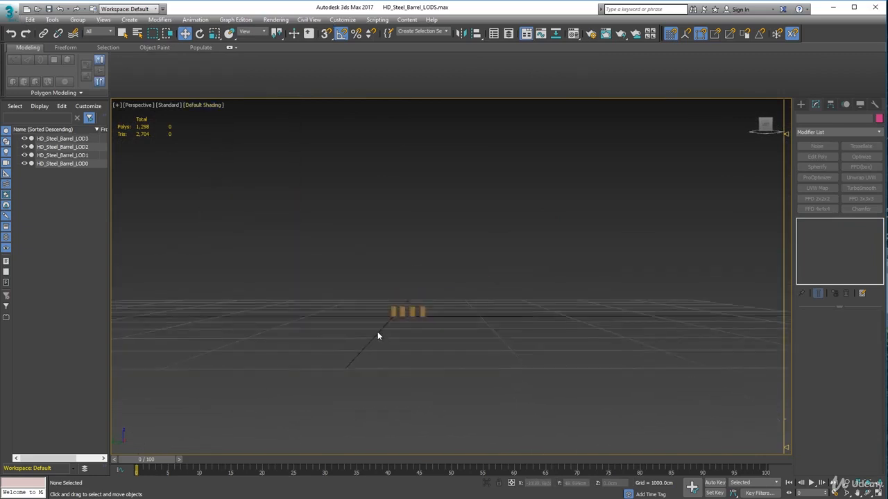
alt+middle_drag(372, 364, 380, 361)
scroll(381, 361, up, 3)
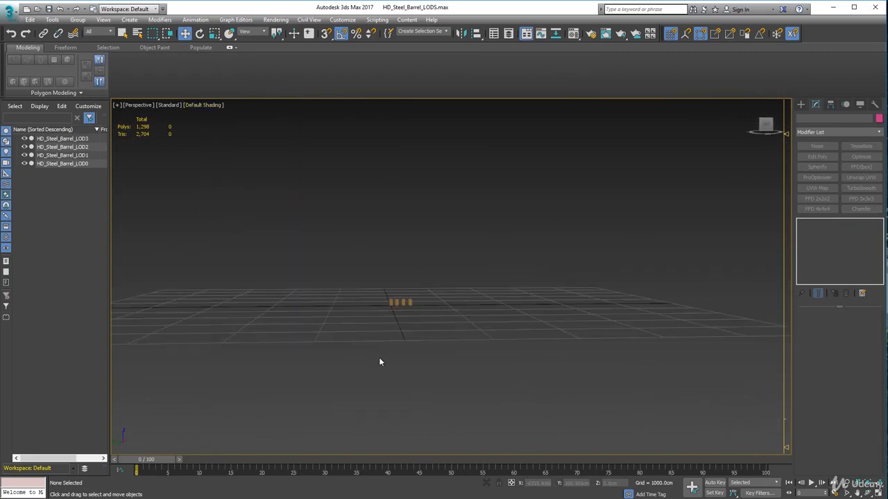
middle_drag(397, 322, 381, 320)
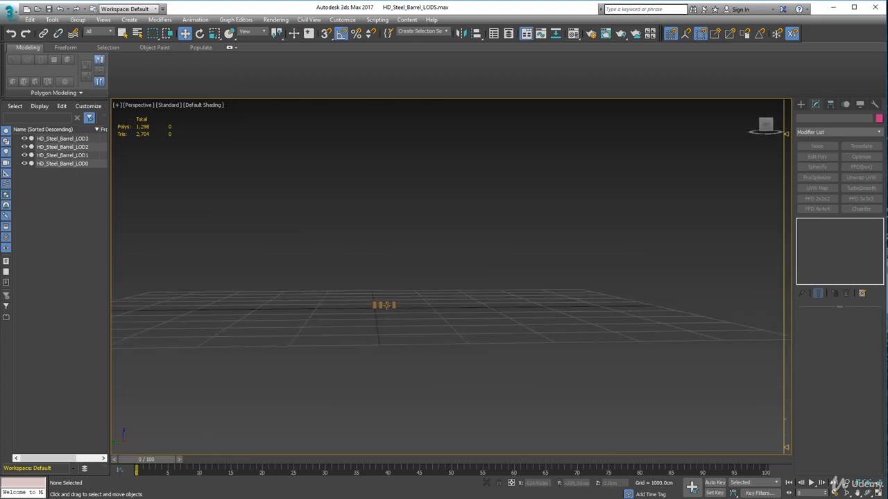
scroll(377, 320, up, 2)
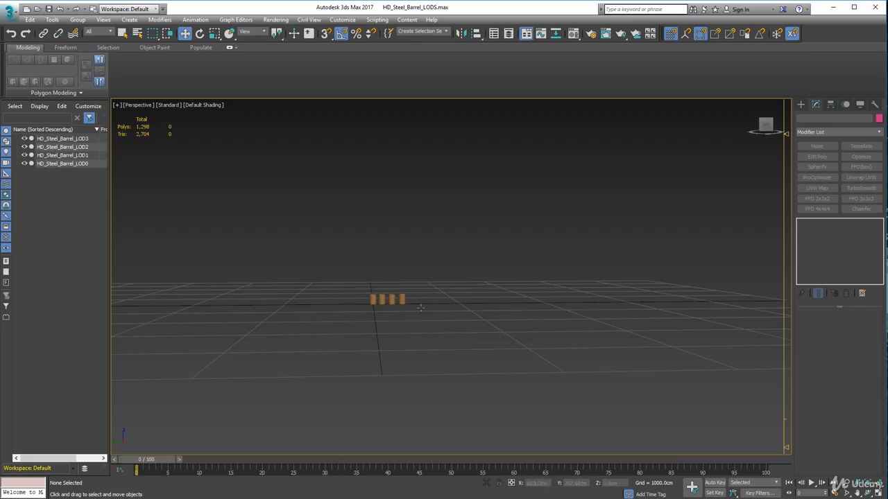
Compare the polygon and triangle counts of the LOD0, LOD1, LOD2 and LOD3 barrels by selecting them in turn
scroll(388, 307, up, 5)
click(216, 236)
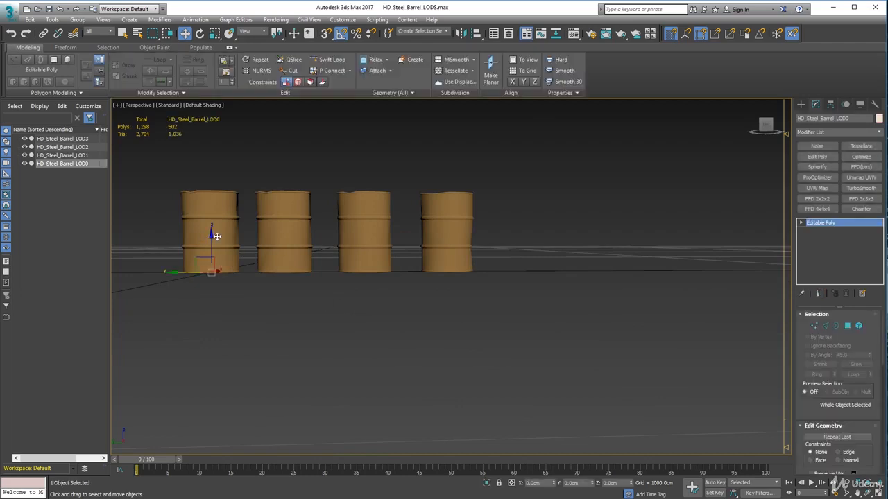
middle_drag(232, 264, 336, 310)
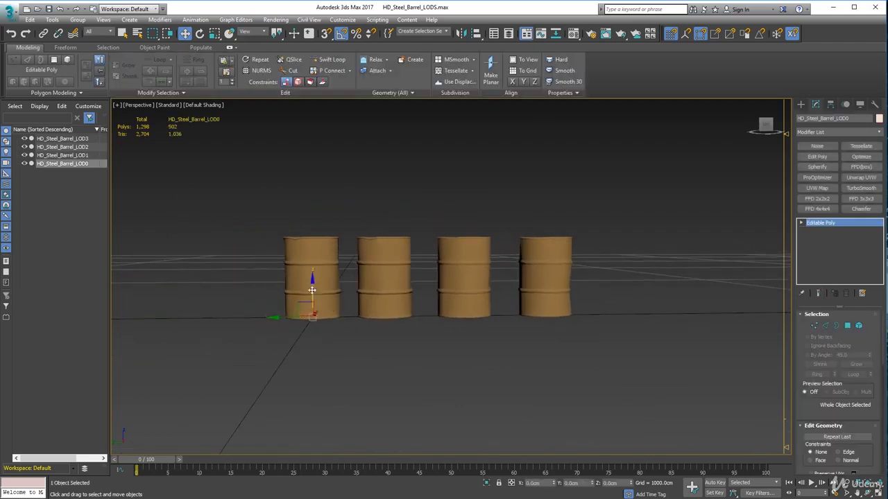
click(386, 276)
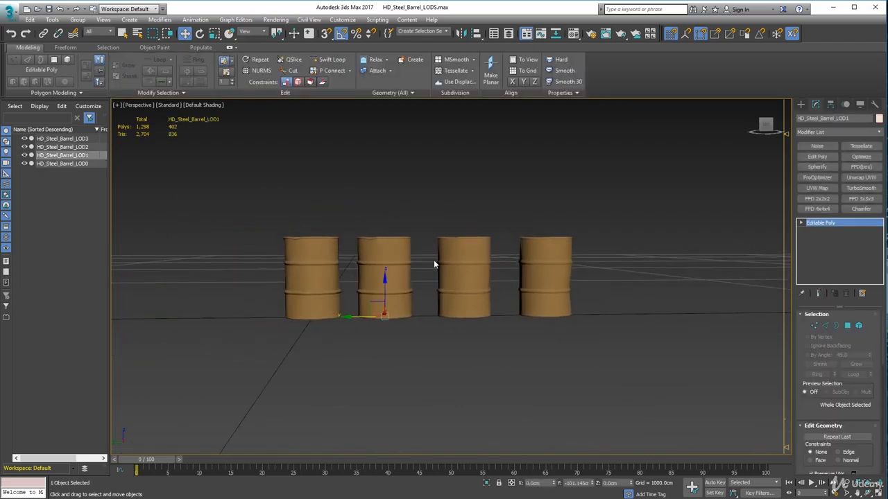
click(467, 266)
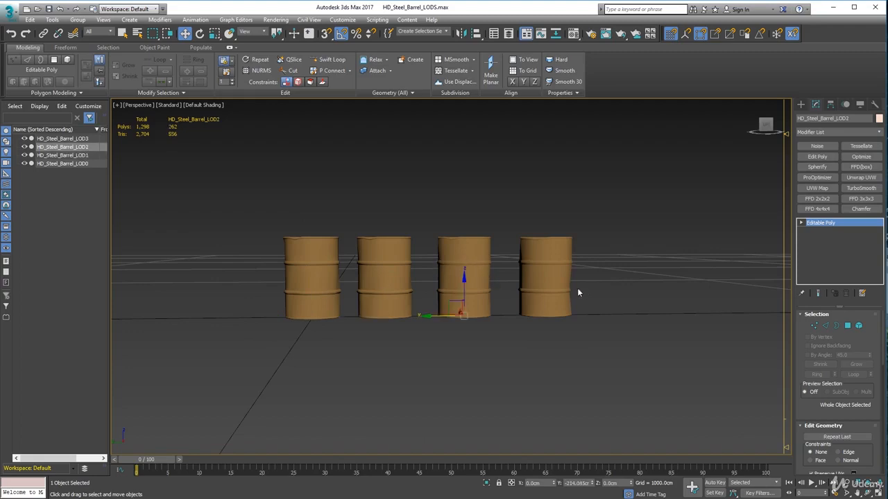
click(548, 293)
Check the LOD0 barrel's pivot rotation using Affect Pivot Only and the Rotate Transform Type-In, then return to Move and clear the selection
alt+middle_drag(502, 371, 485, 390)
middle_drag(485, 391, 587, 401)
middle_drag(624, 349, 600, 365)
scroll(484, 353, up, 3)
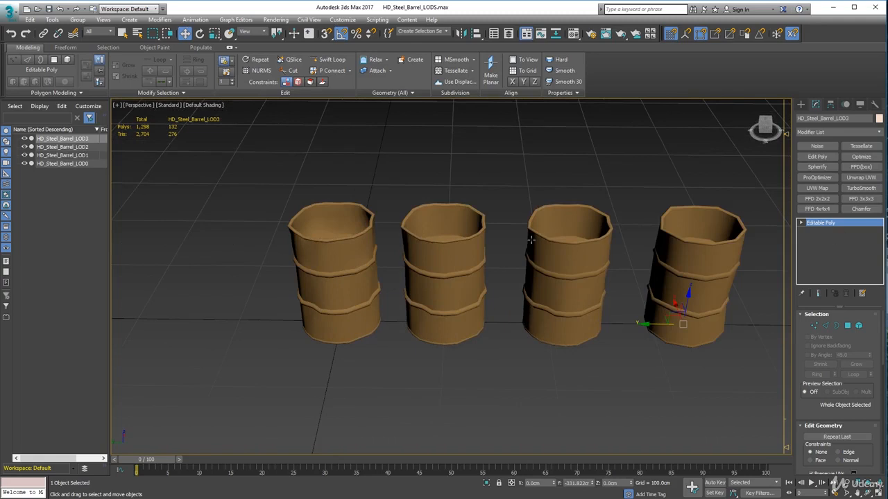
click(344, 256)
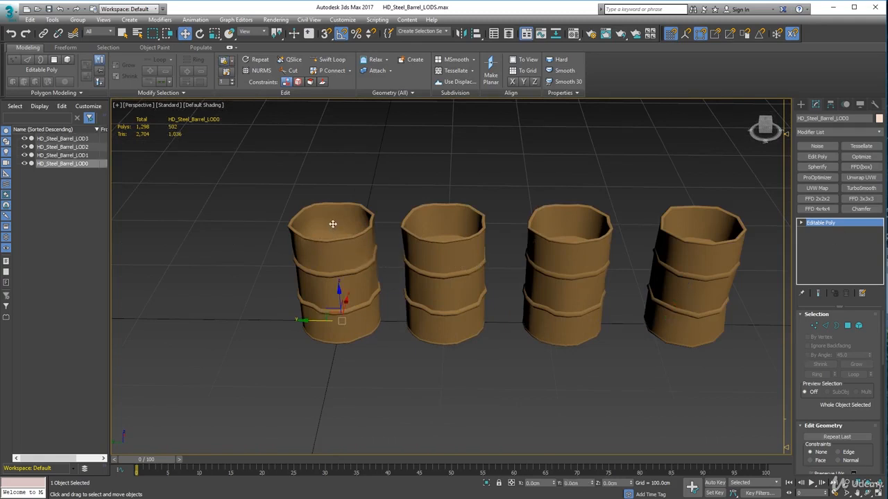
alt+middle_drag(339, 332, 363, 347)
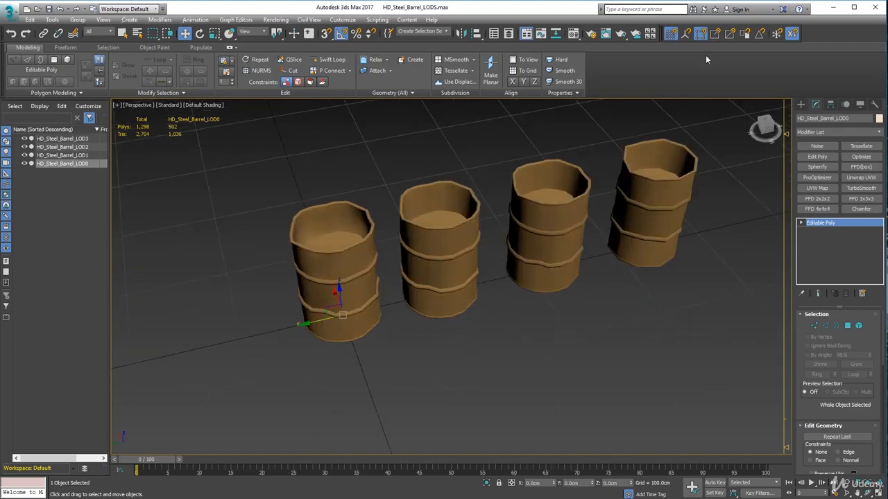
click(830, 104)
click(838, 167)
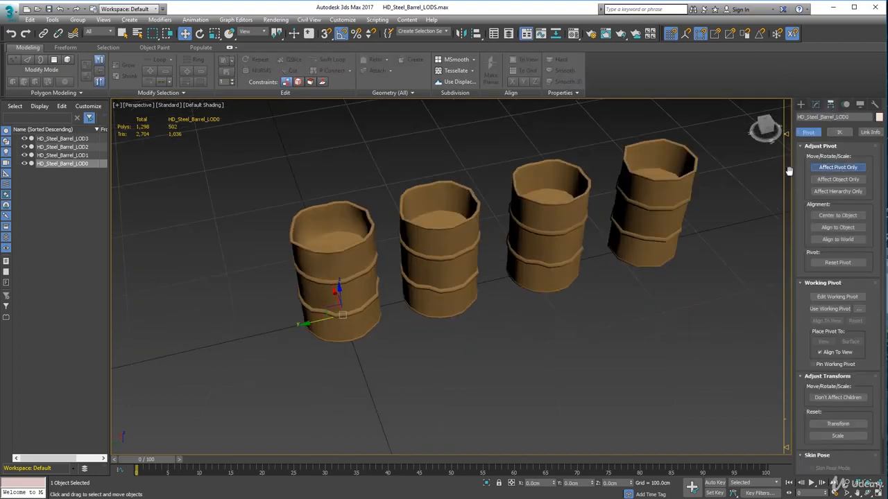
right_click(199, 33)
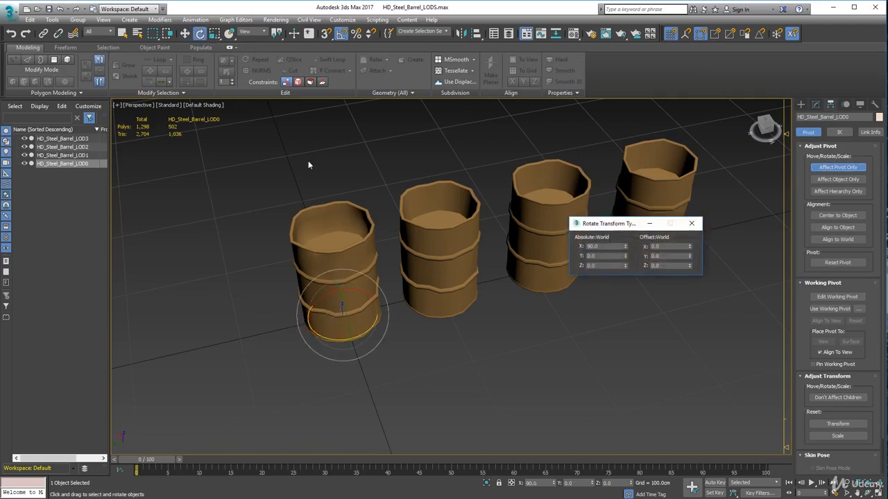
click(691, 223)
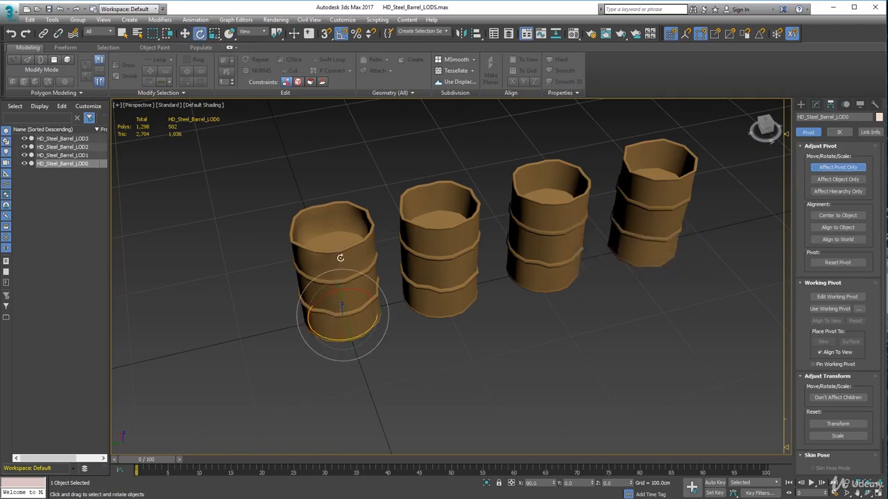
click(837, 169)
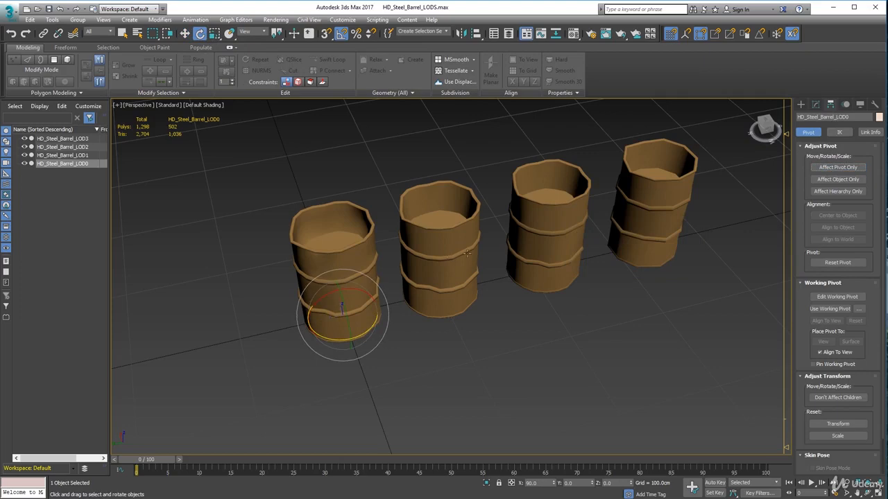
click(184, 33)
click(361, 181)
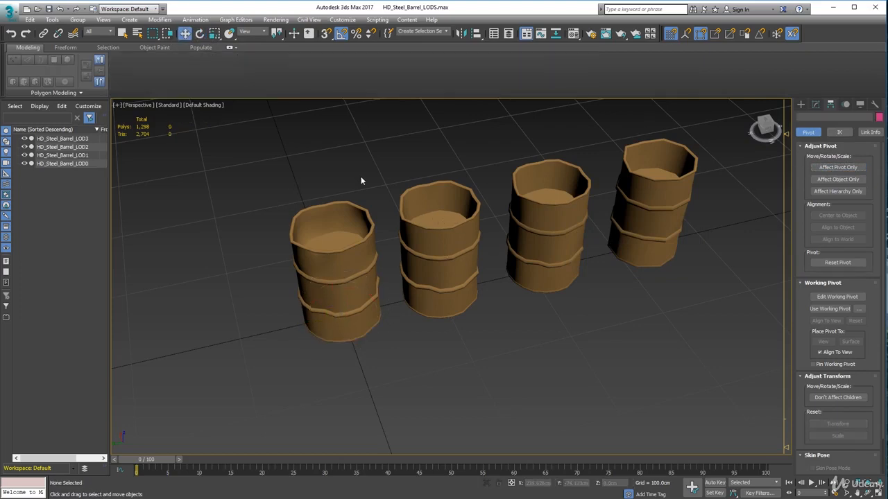
Select the HD_Steel_Barrel_LOD1 barrel and turn on Edged Faces in the Perspective view
click(434, 238)
alt+middle_drag(475, 353, 272, 222)
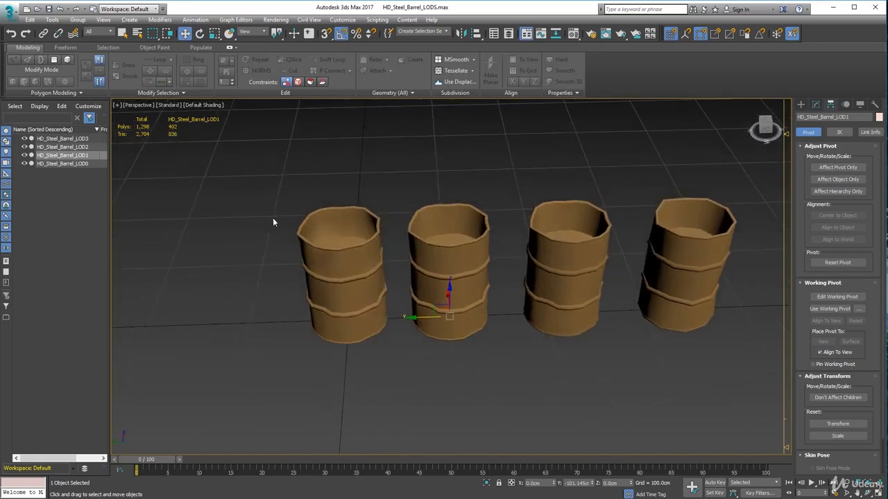
click(202, 106)
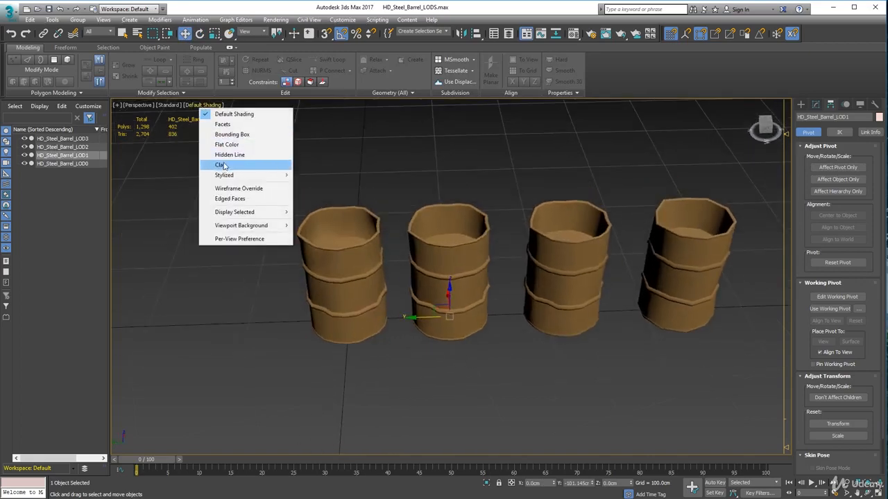
click(231, 199)
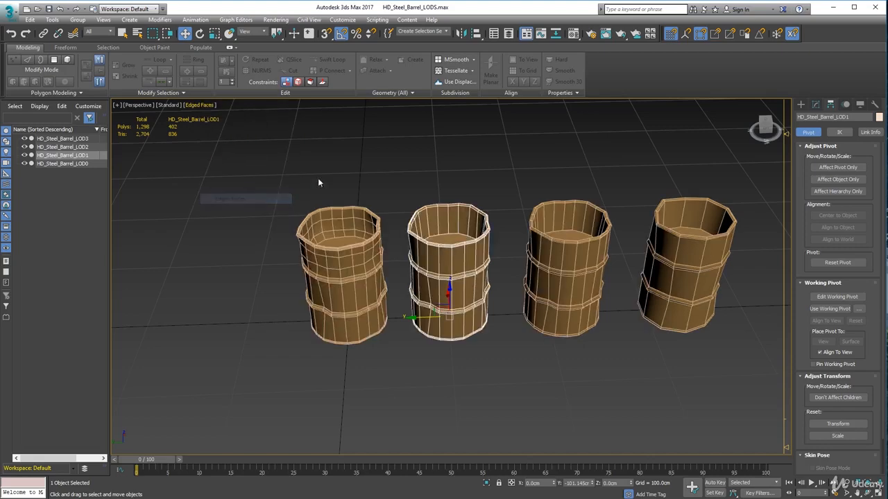
Align the LOD1 barrel to the LOD0 barrel in X, Y and Z position, pivot point to pivot point
click(477, 35)
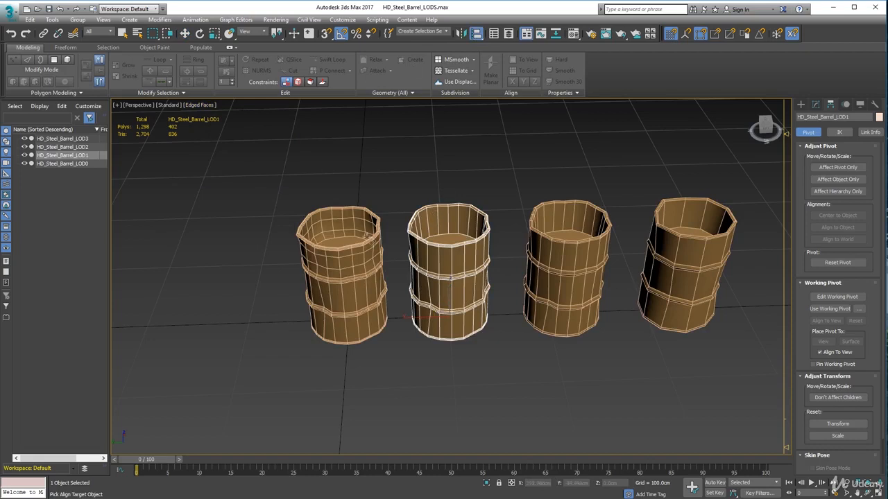
click(352, 257)
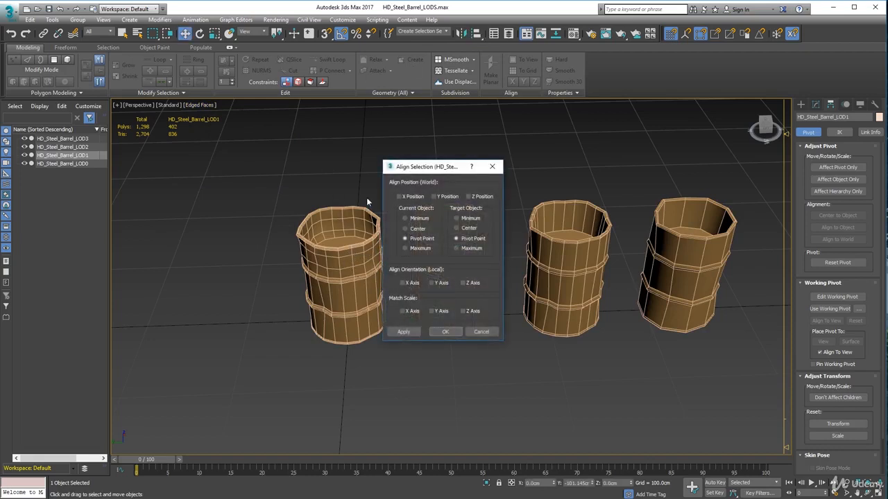
click(400, 197)
click(434, 197)
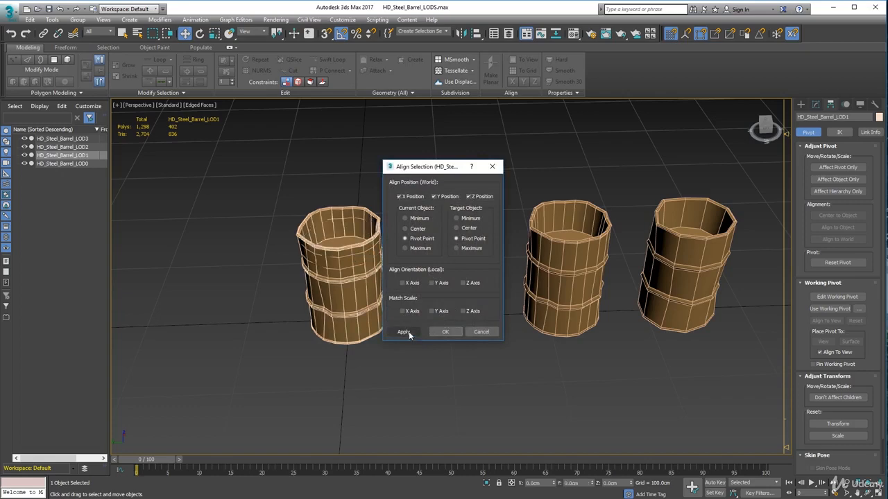
click(409, 335)
click(446, 332)
alt+middle_drag(339, 339, 387, 338)
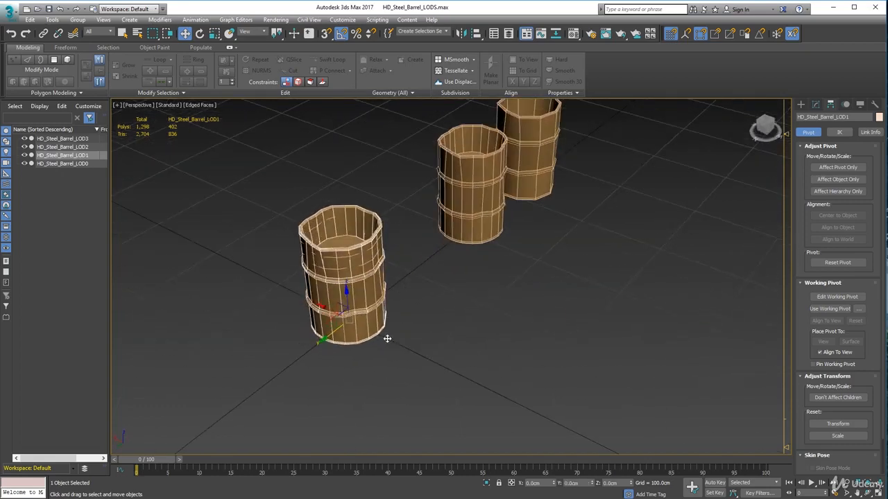
alt+middle_drag(426, 303, 170, 260)
Align the HD_Steel_Barrel_LOD2 barrel's world position to the LOD0 barrel, matching pivot point to pivot point
click(387, 237)
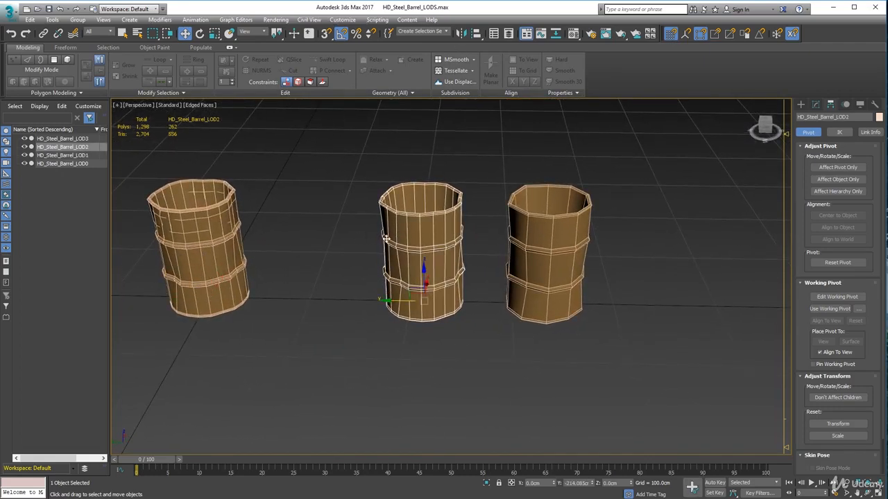
click(476, 34)
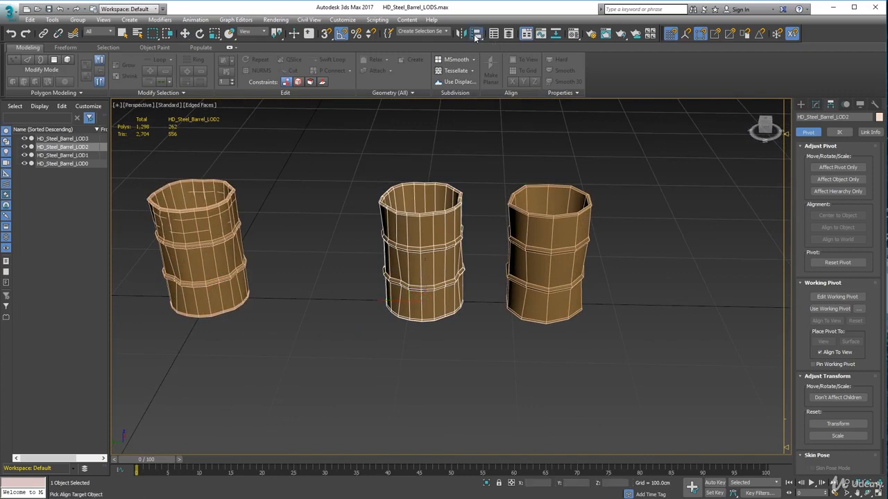
click(190, 213)
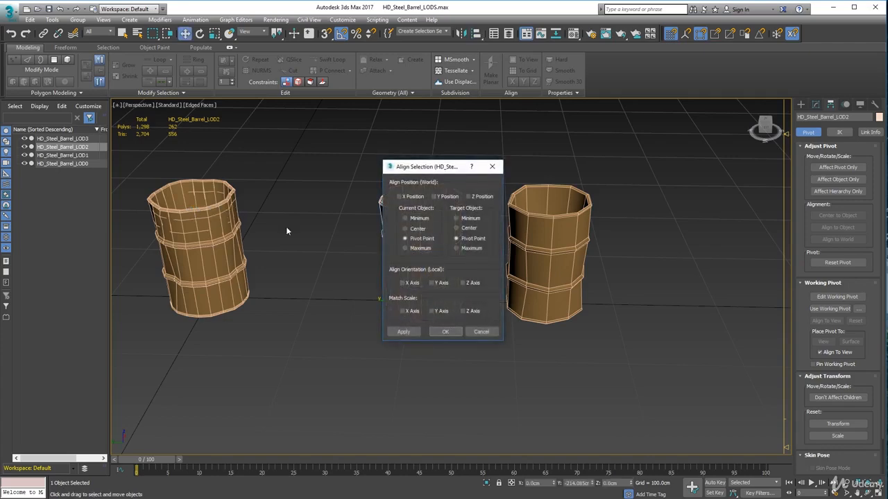
click(402, 197)
click(444, 197)
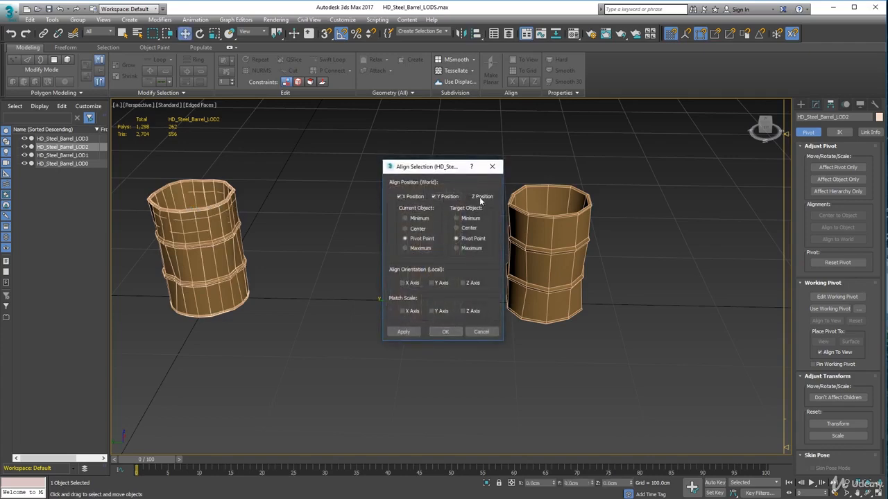
click(445, 331)
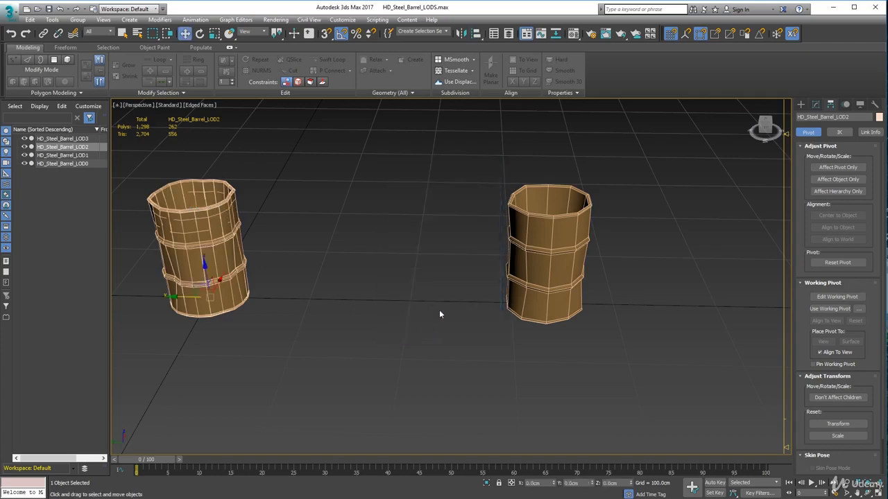
Align the HD_Steel_Barrel_LOD3 barrel's world position to the LOD0 barrel, matching pivot point to pivot point
click(533, 238)
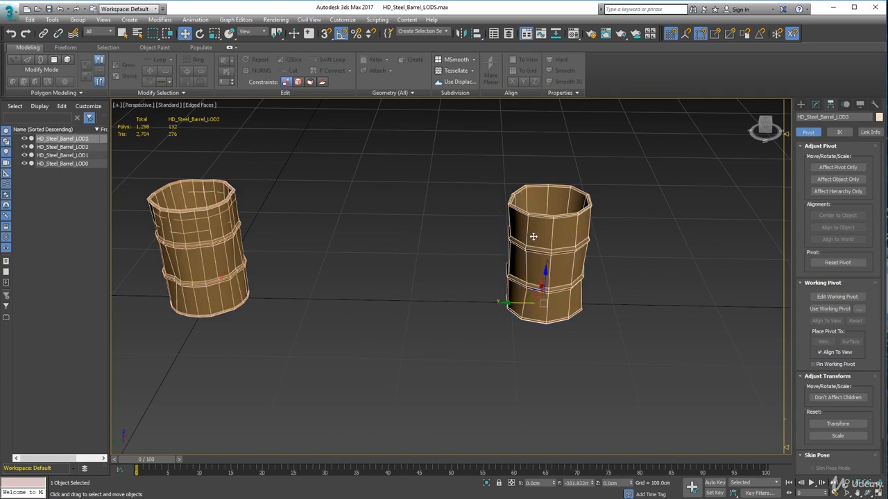
click(476, 34)
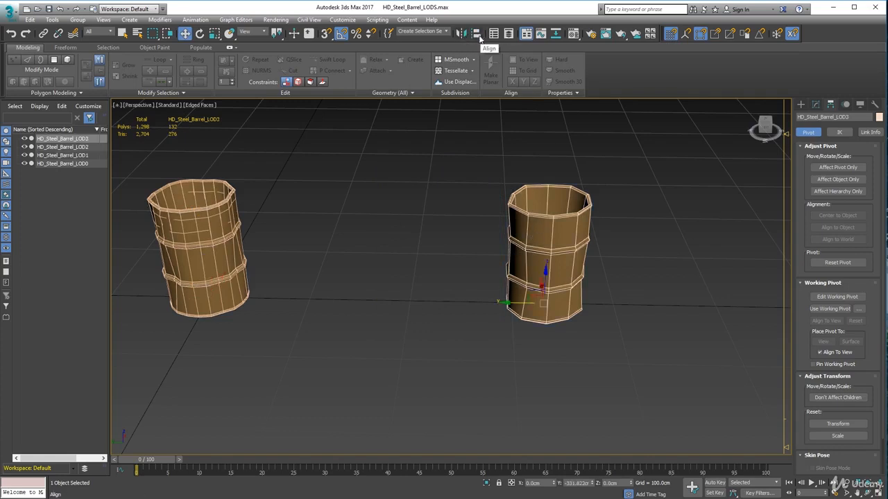
click(210, 217)
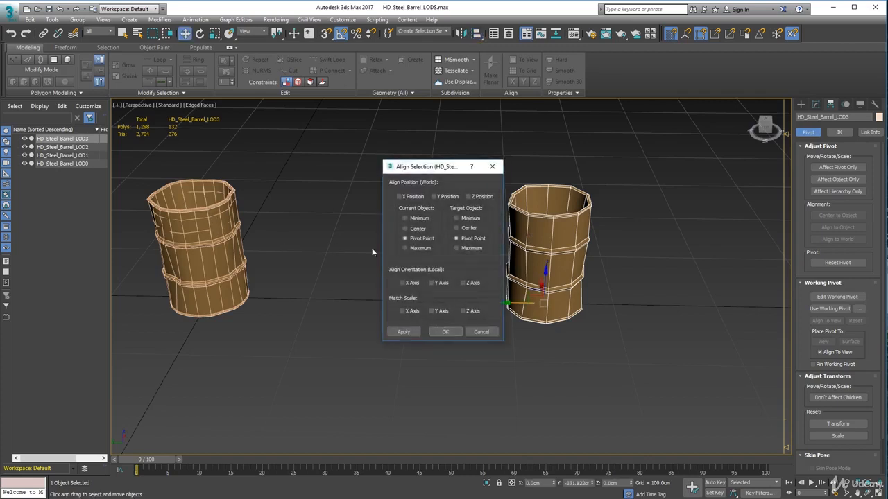
click(447, 196)
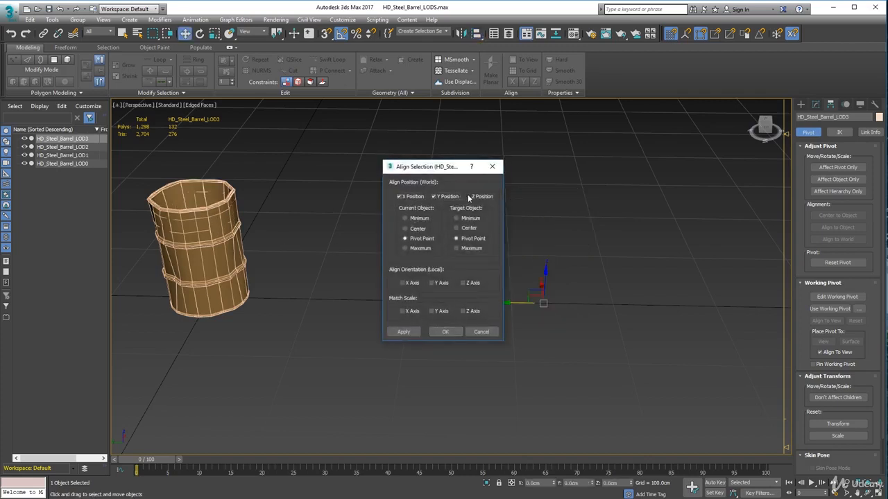
click(410, 334)
click(432, 334)
Inspect the overlapping barrels and save the HD_Steel_Barrel_LODS.max scene
middle_drag(286, 307, 445, 309)
mouse_move(445, 346)
alt+middle_down()
mouse_move(472, 312)
mouse_move(478, 246)
mouse_move(459, 349)
mouse_move(460, 358)
mouse_move(473, 358)
mouse_move(453, 353)
mouse_move(444, 333)
alt+middle_up()
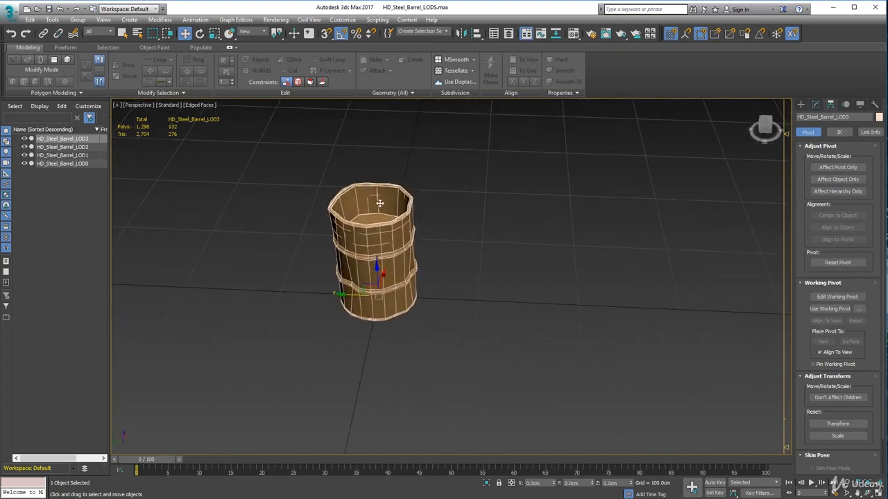
middle_drag(454, 287, 492, 303)
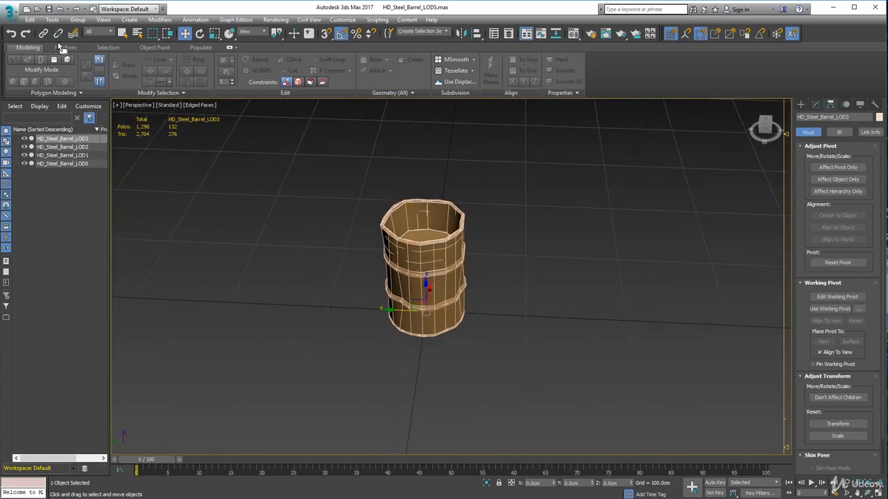
click(15, 12)
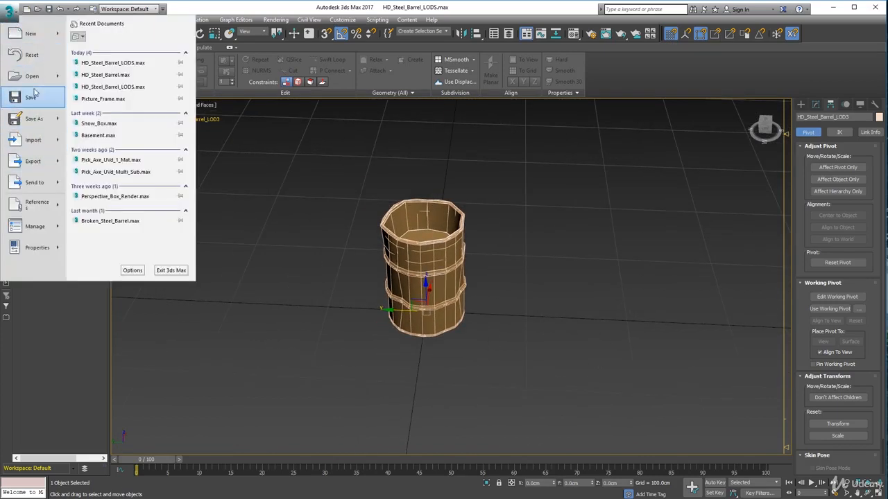
click(30, 99)
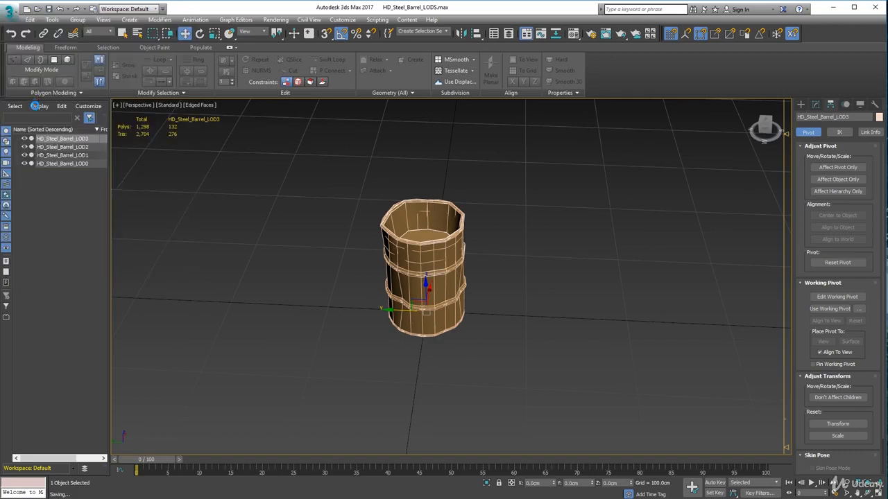
Go through the barrel objects in the scene list from LOD0 up to LOD3 to review their names
click(63, 163)
click(78, 156)
key(Up)
key(Up)
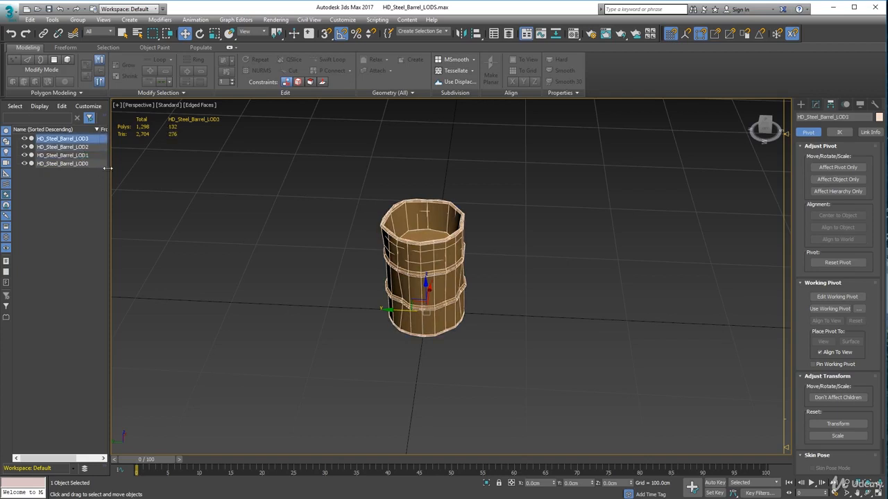
click(69, 142)
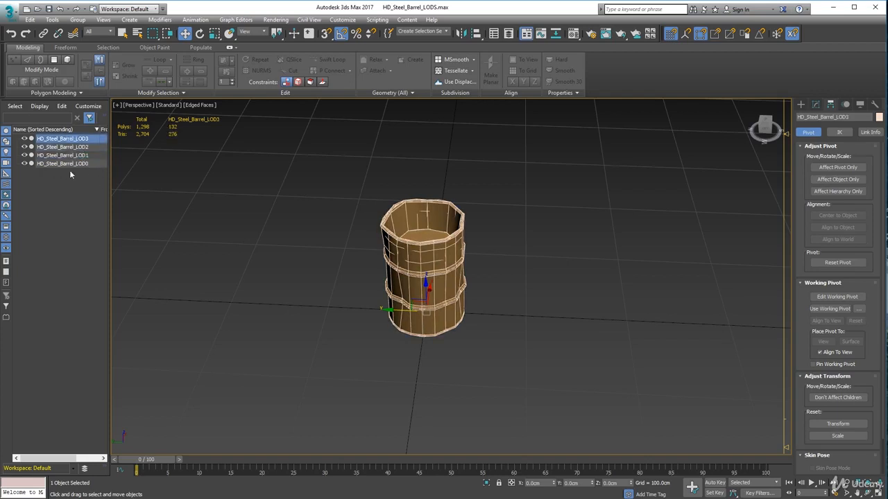